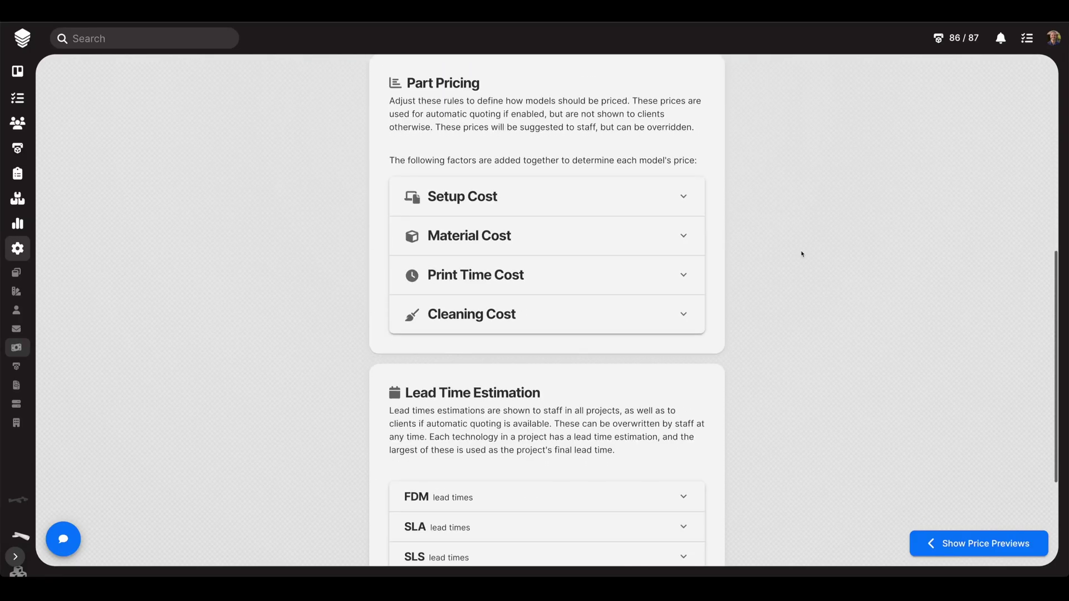
Try Manual and Automatic quoting, settle on Selectively Automatic, and list the auto-quoted materials.
scroll(802, 254, up, 11)
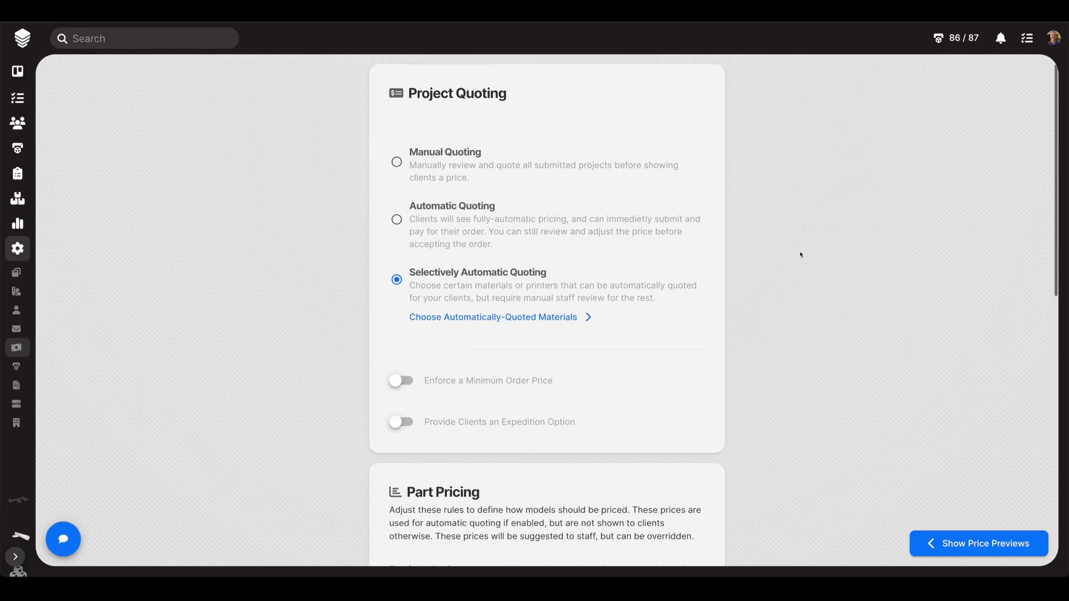
click(26, 254)
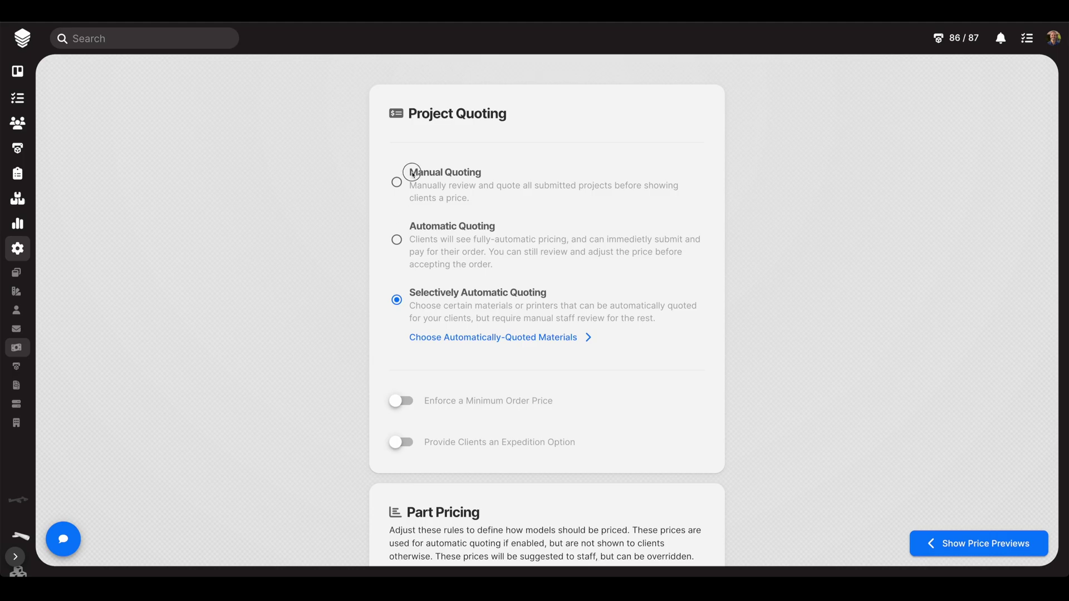
click(448, 193)
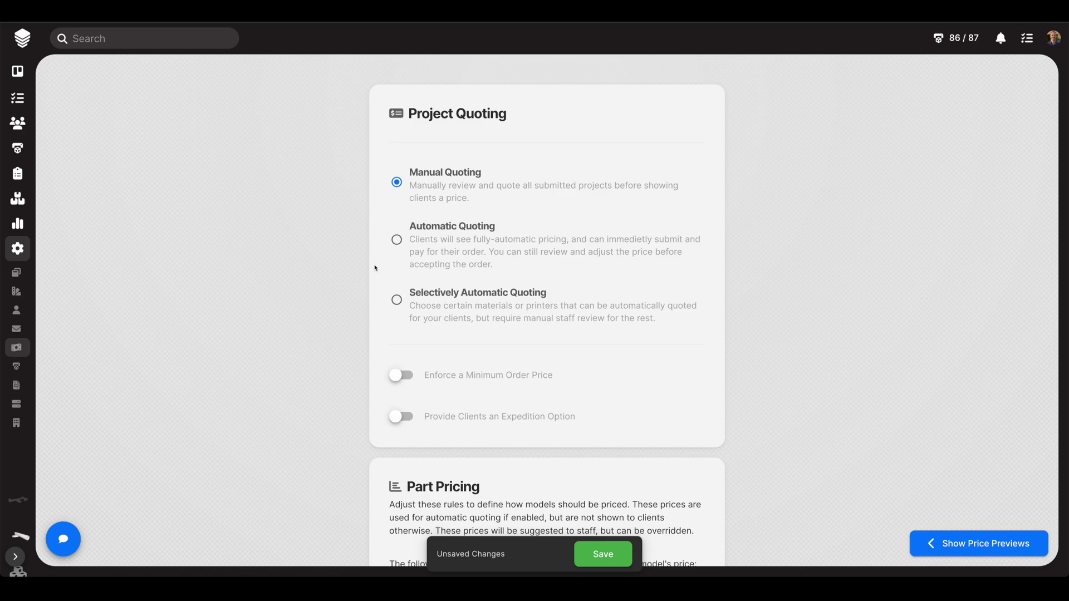
click(398, 240)
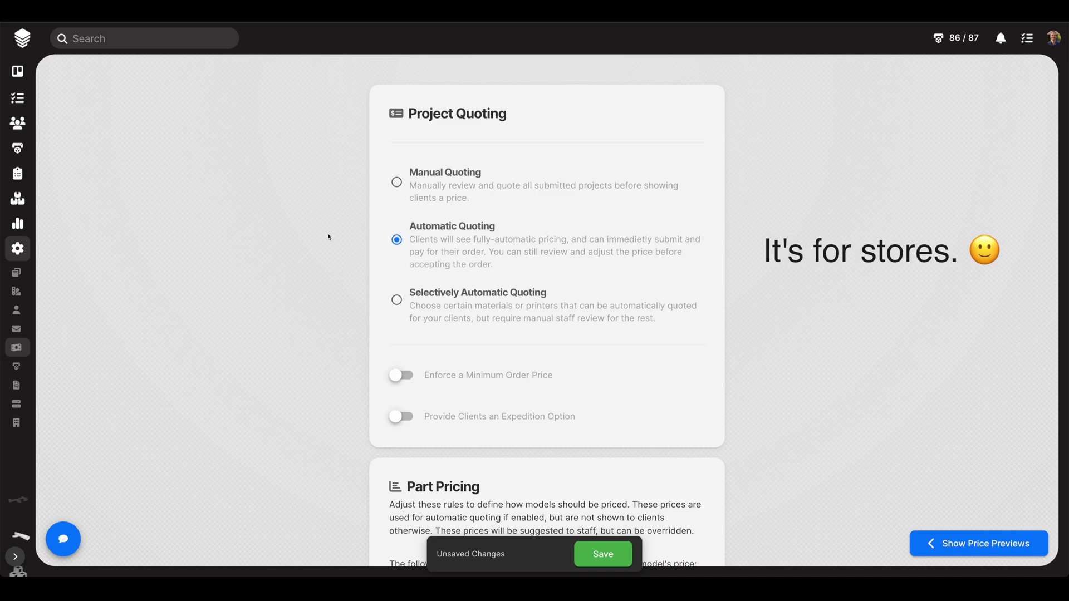
click(397, 301)
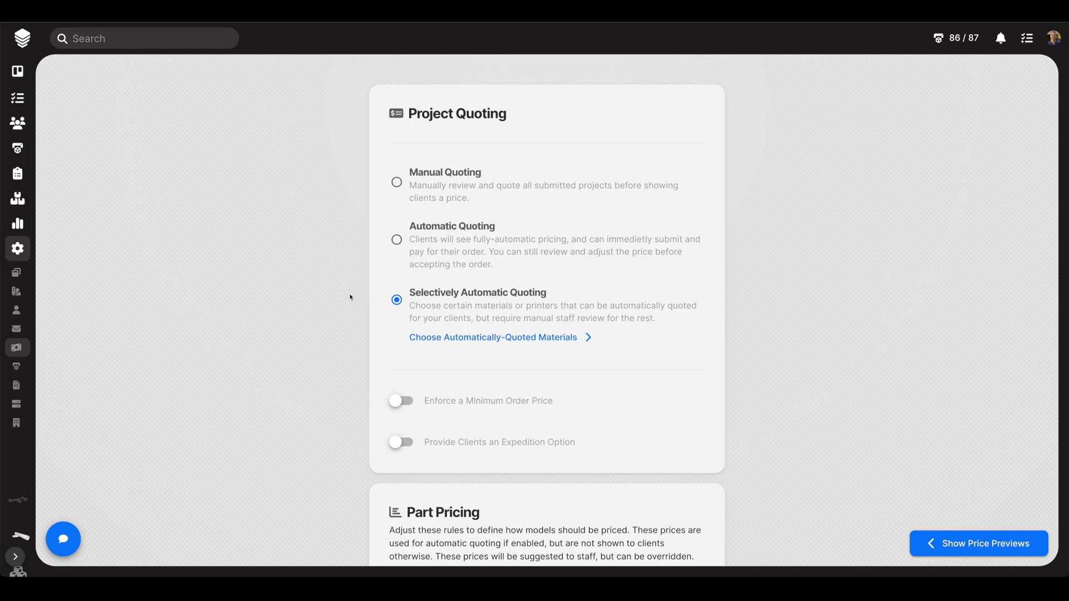
click(456, 337)
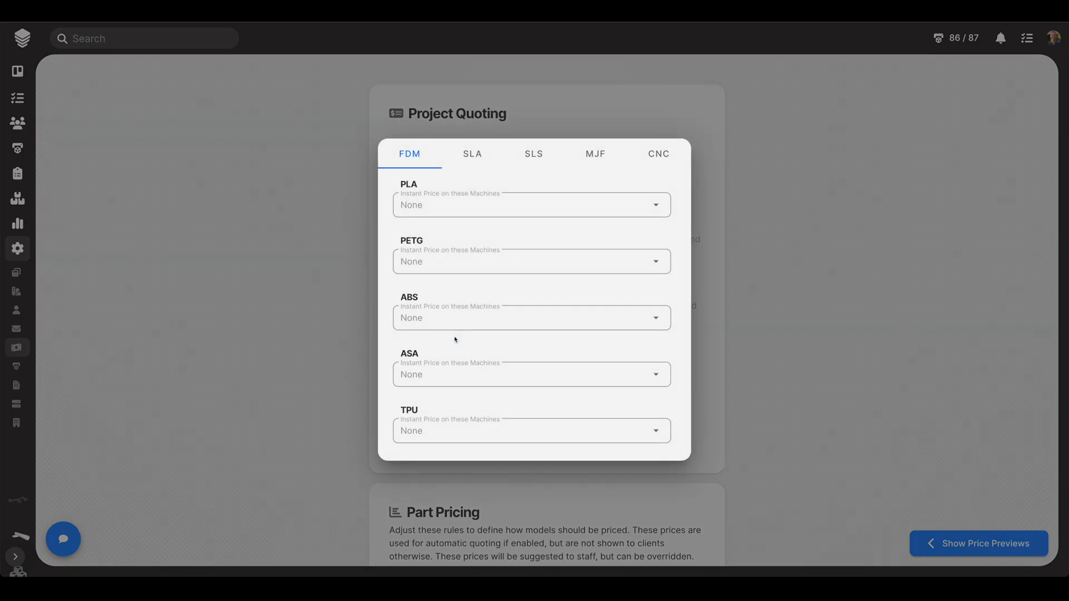
Auto-quote FDM PLA on the Goliath Bot and save that machine choice.
click(504, 205)
scroll(451, 291, down, 1)
scroll(450, 291, down, 1)
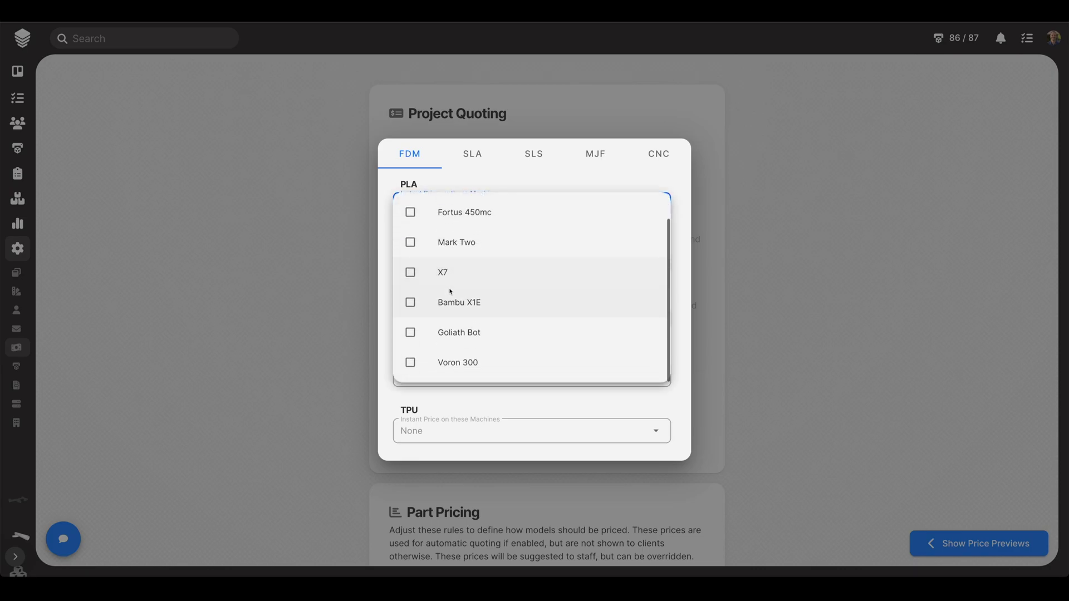
click(412, 332)
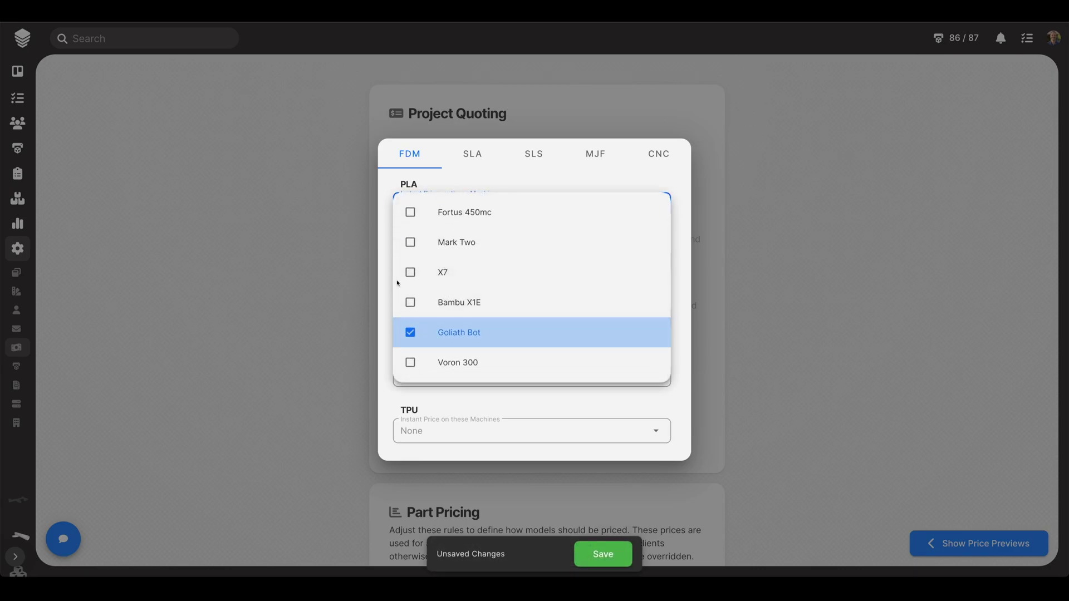
click(384, 205)
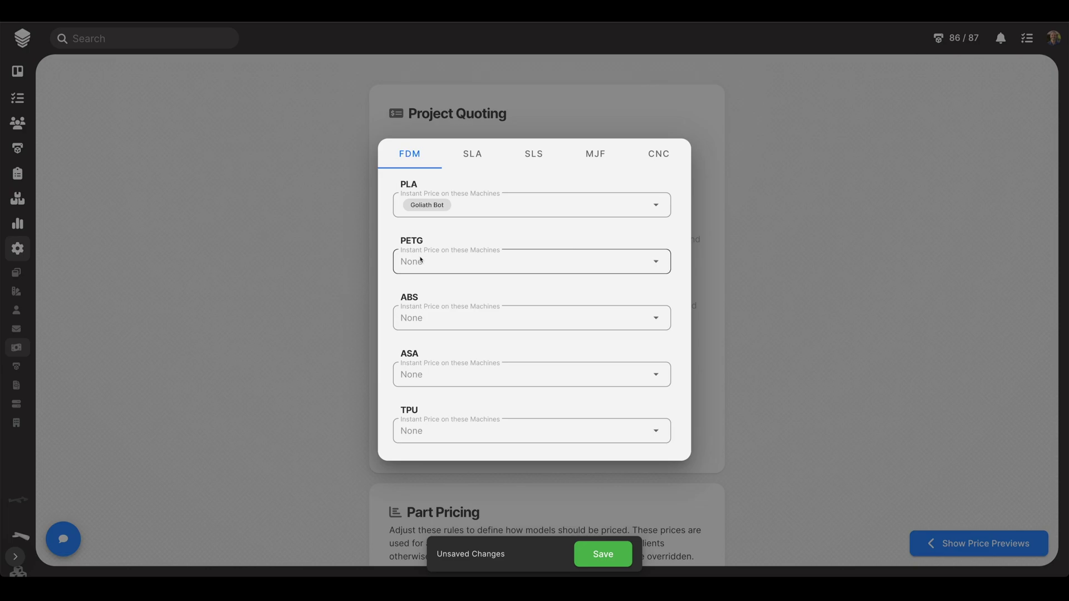
click(427, 375)
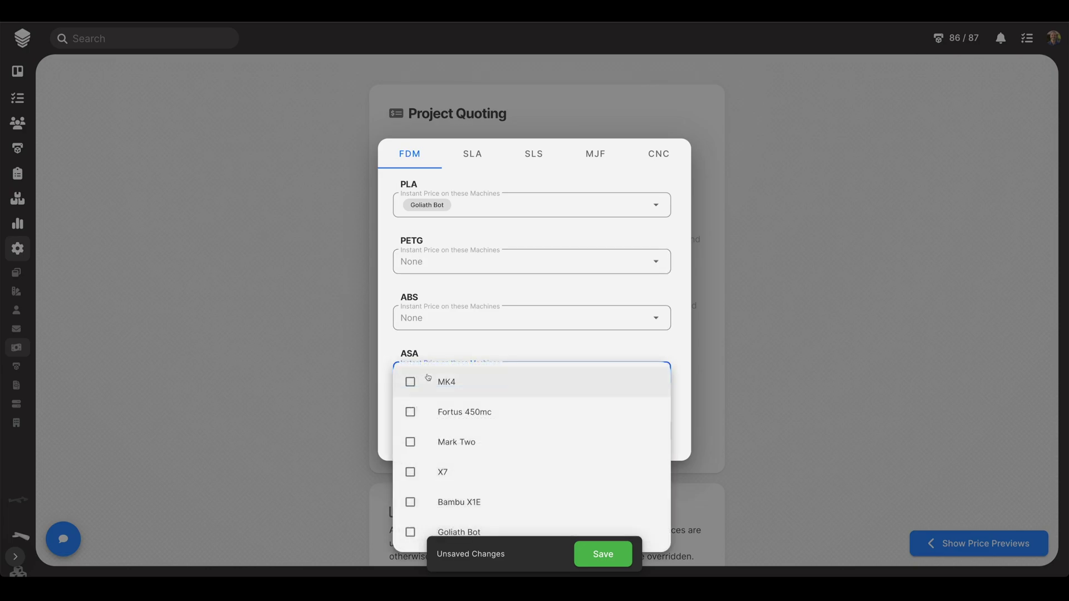
click(392, 336)
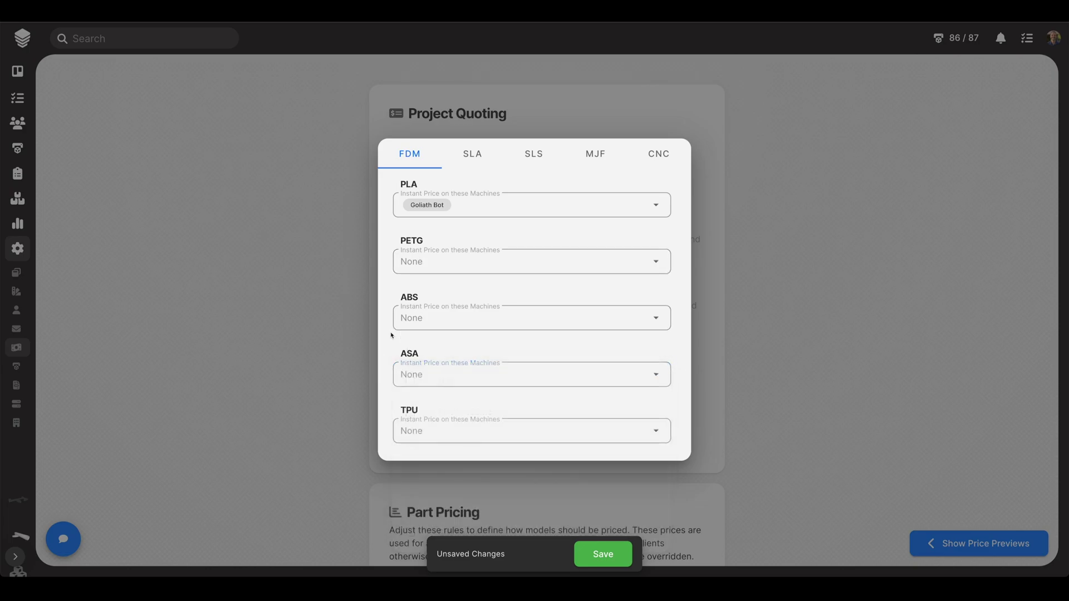
click(603, 554)
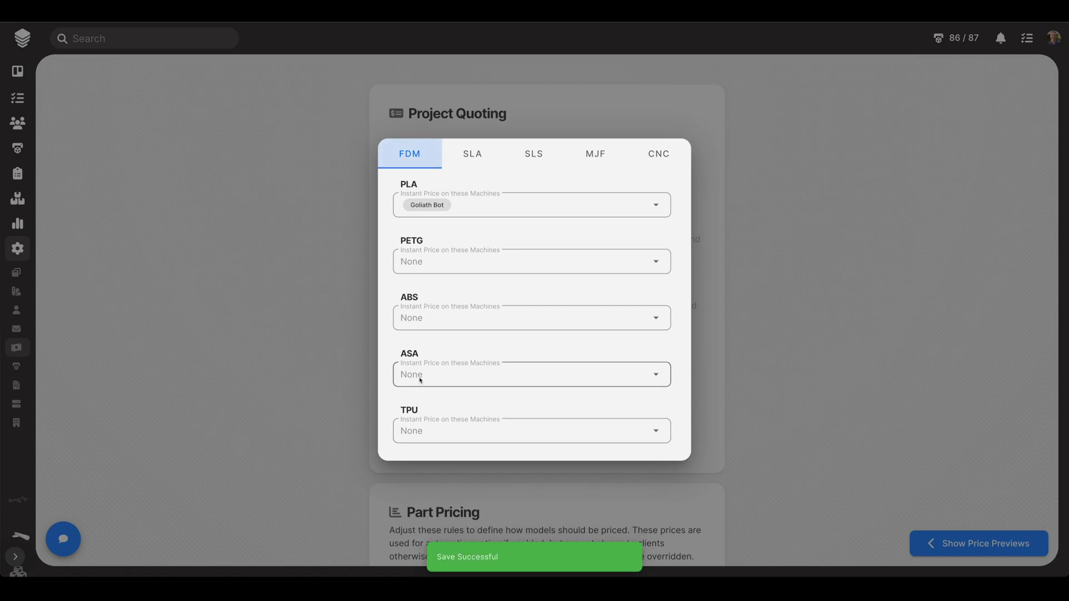
Auto-quote FDM ASA on the Bambu X1E and close the materials chooser.
click(420, 375)
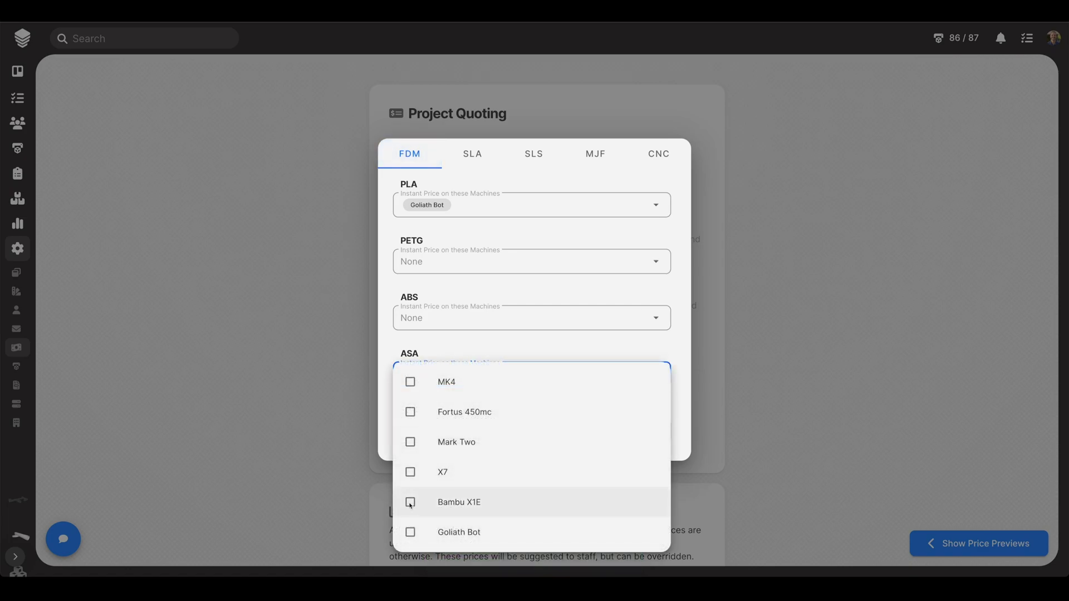
click(411, 503)
click(386, 347)
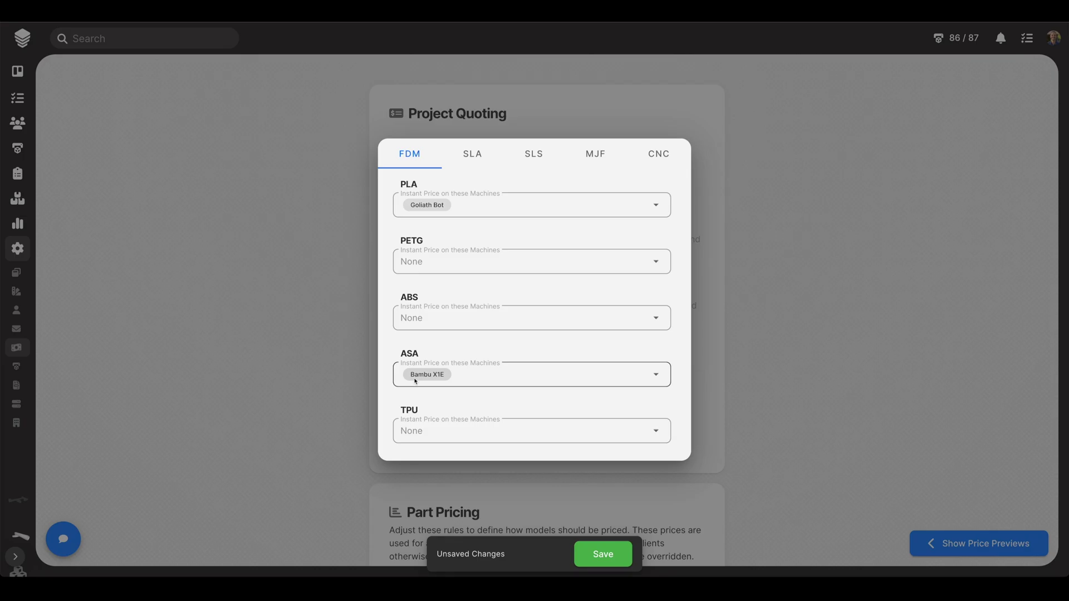
click(332, 349)
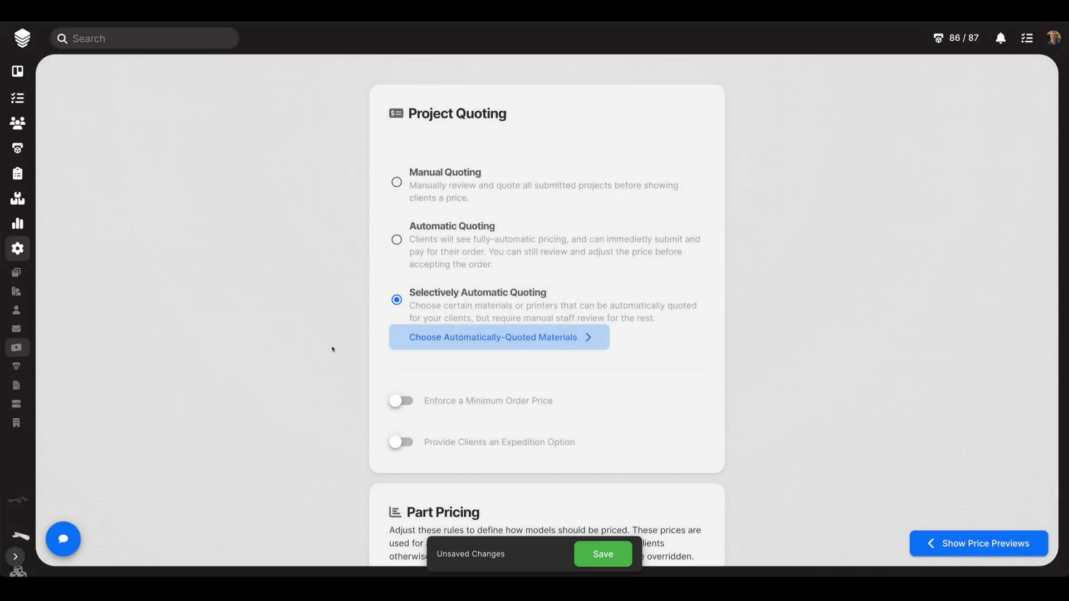
Turn on the $50 minimum order price and the $80 client expedition option, then save.
scroll(333, 349, down, 1)
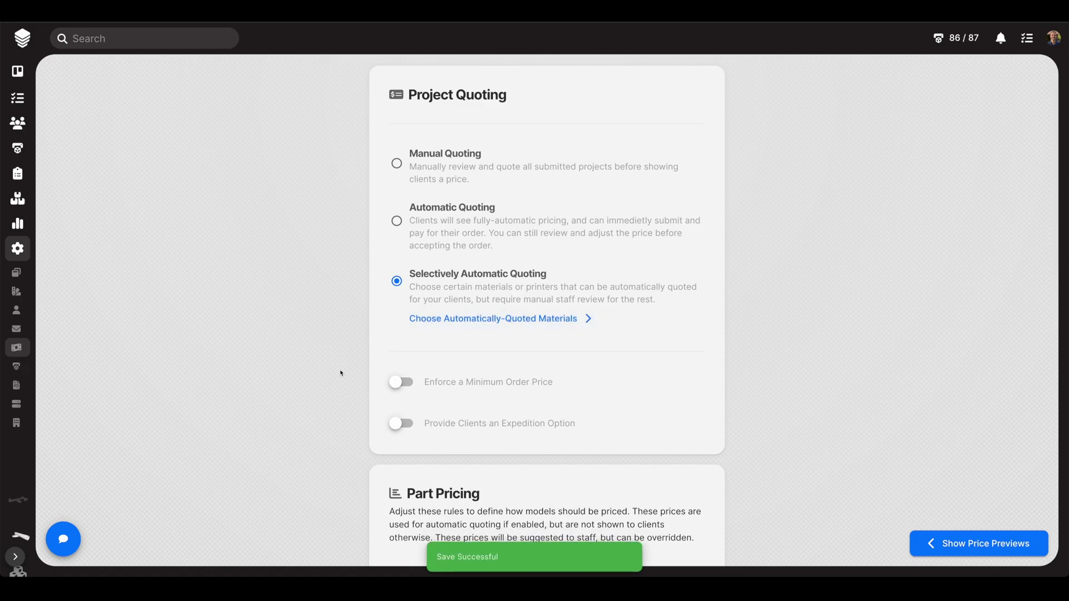
click(397, 381)
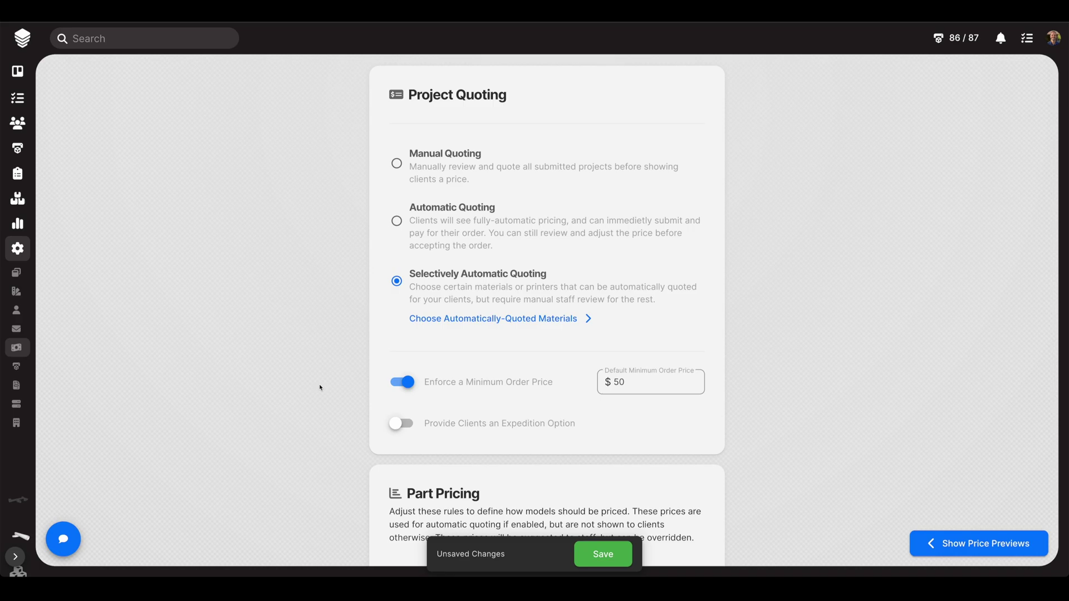
scroll(804, 373, down, 3)
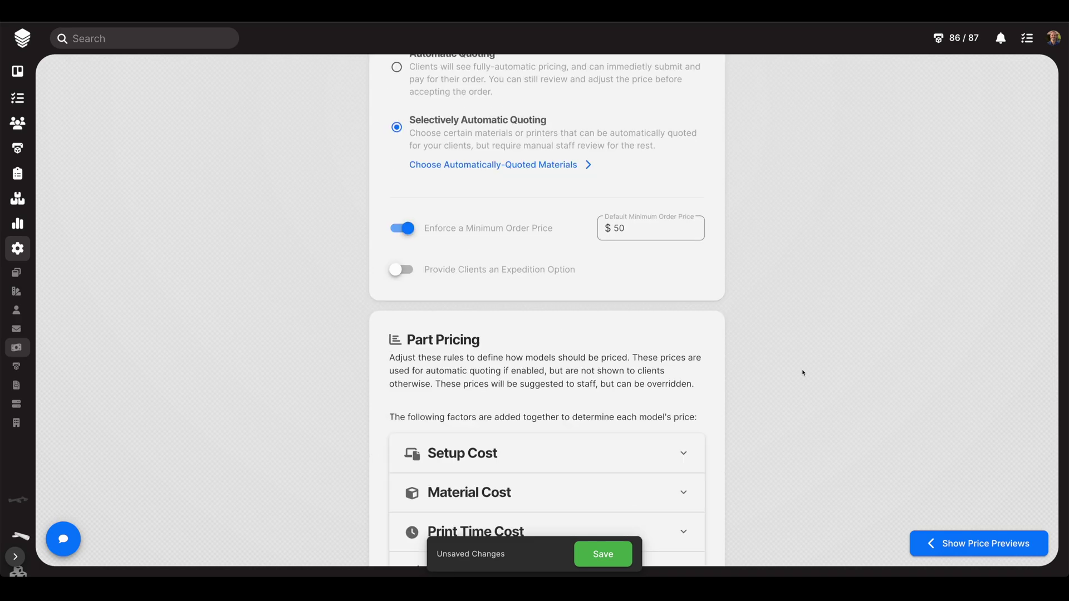
click(397, 270)
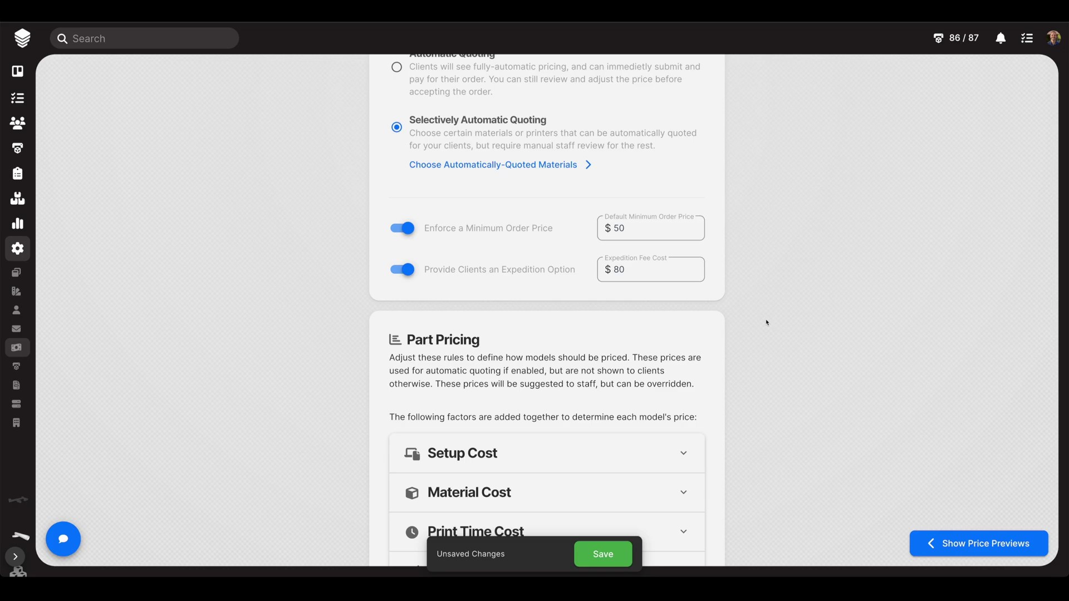
scroll(767, 322, down, 3)
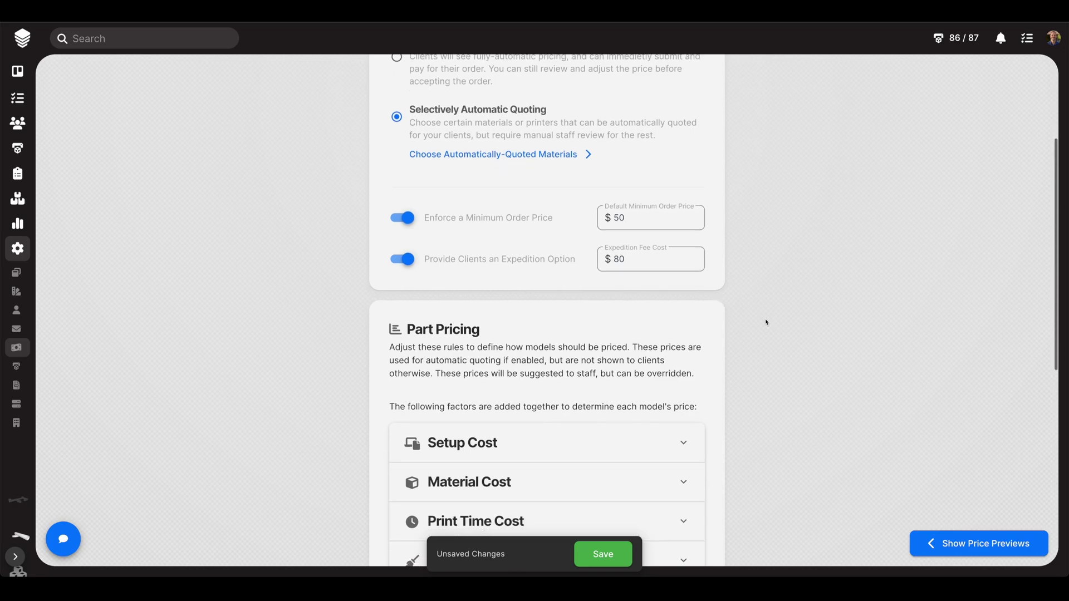
click(595, 555)
scroll(775, 441, down, 5)
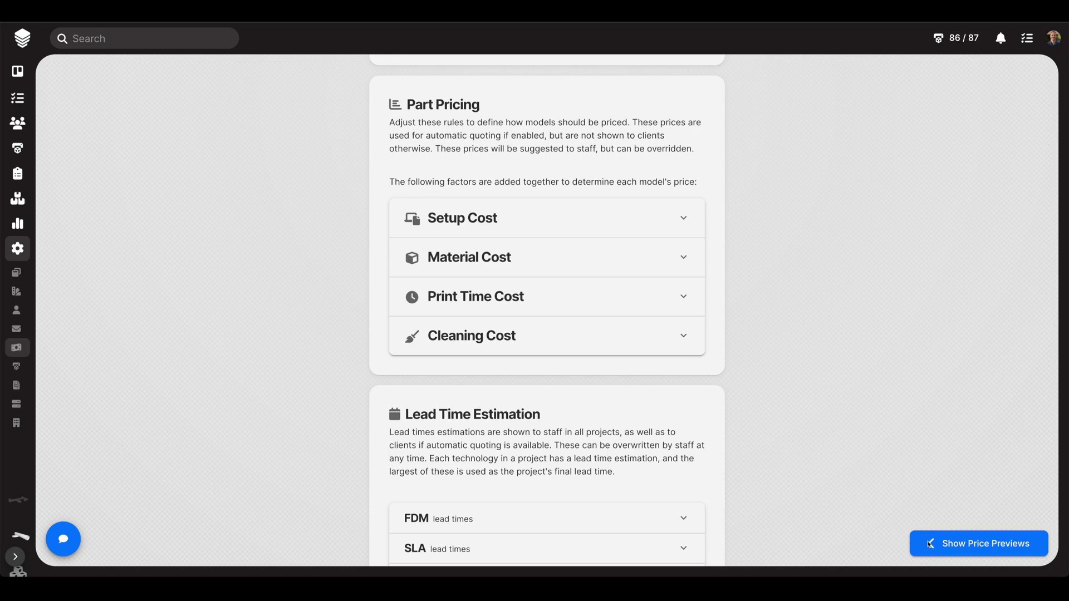
Open the price previews panel showing per-model prices, e.g. $27.39 for the strain-relief part.
click(929, 544)
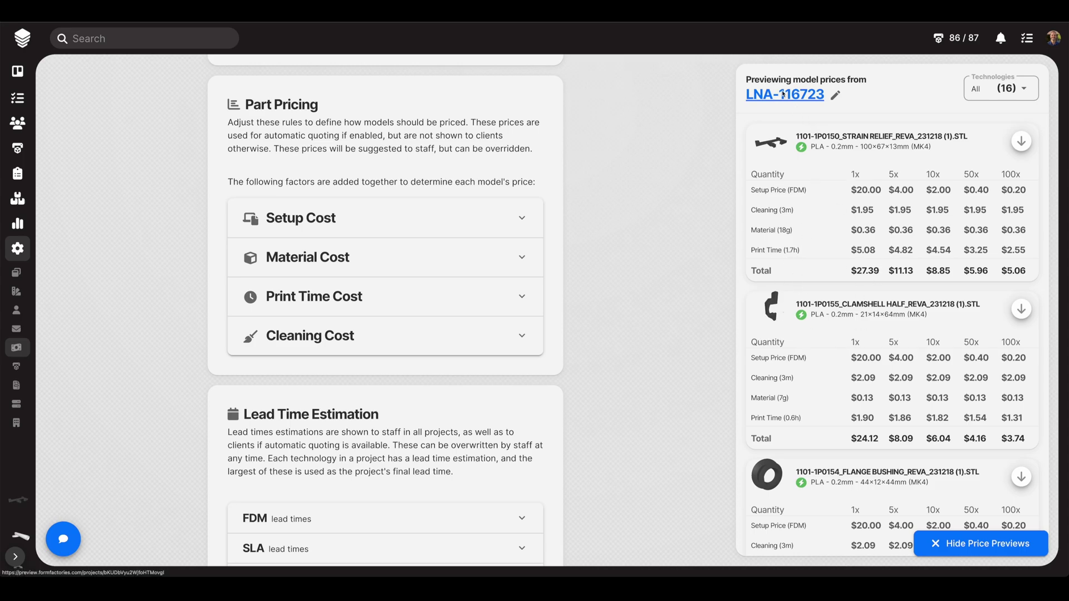
Browse the sample project's part previews, checking the first part's Options and Production tabs.
click(834, 98)
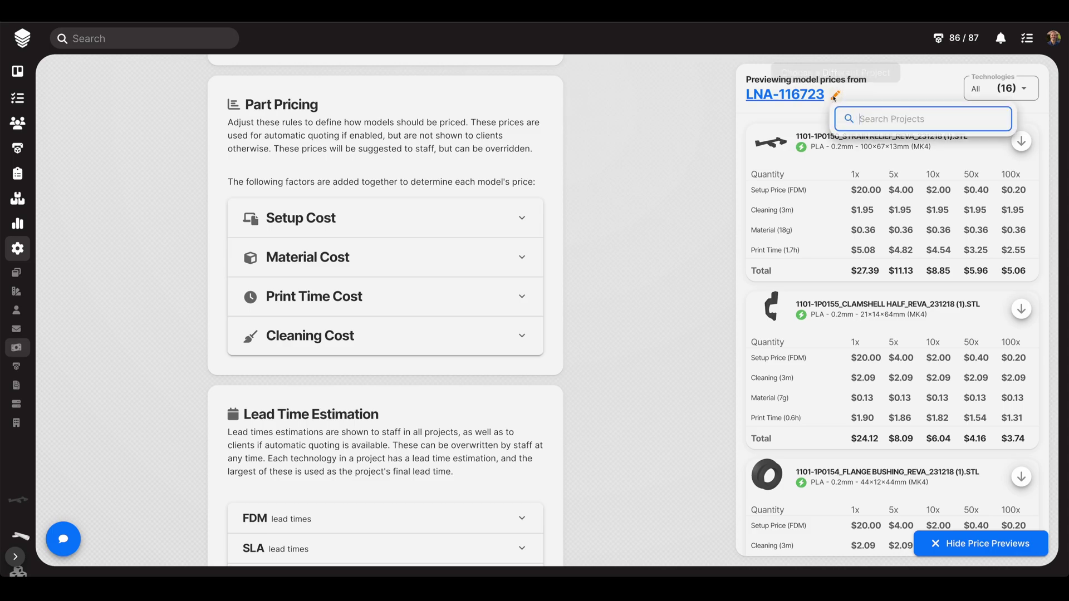
click(808, 112)
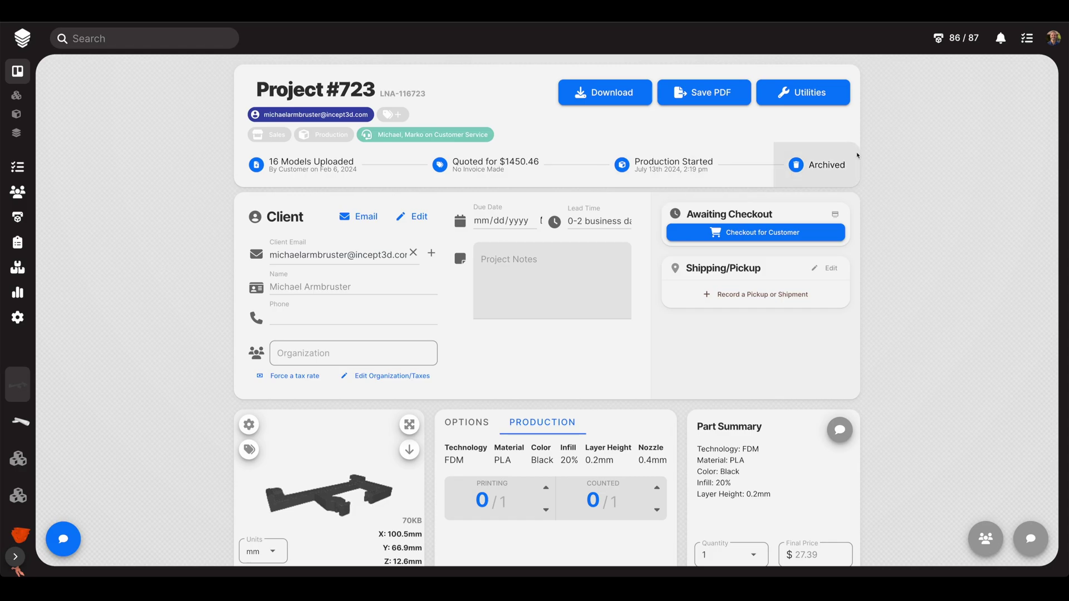
scroll(916, 212, down, 1)
scroll(916, 211, down, 10)
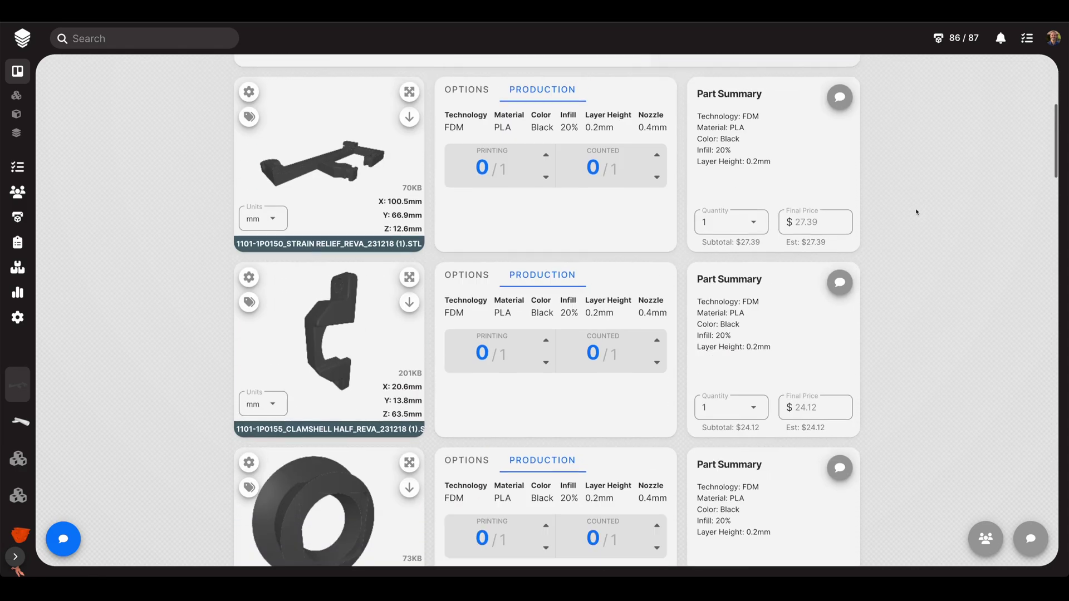
scroll(917, 213, down, 12)
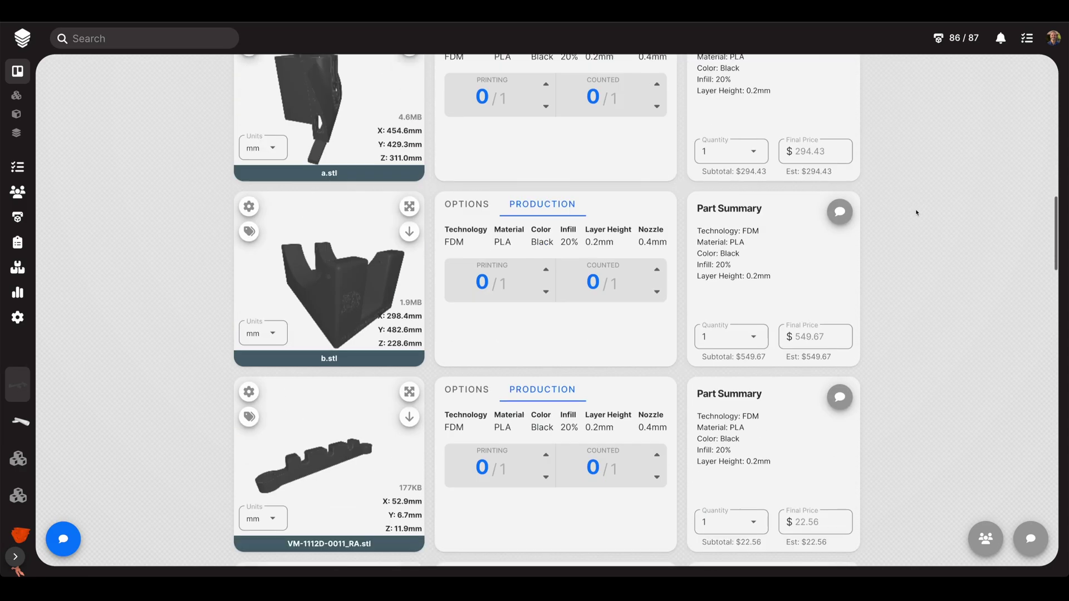
scroll(916, 212, up, 10)
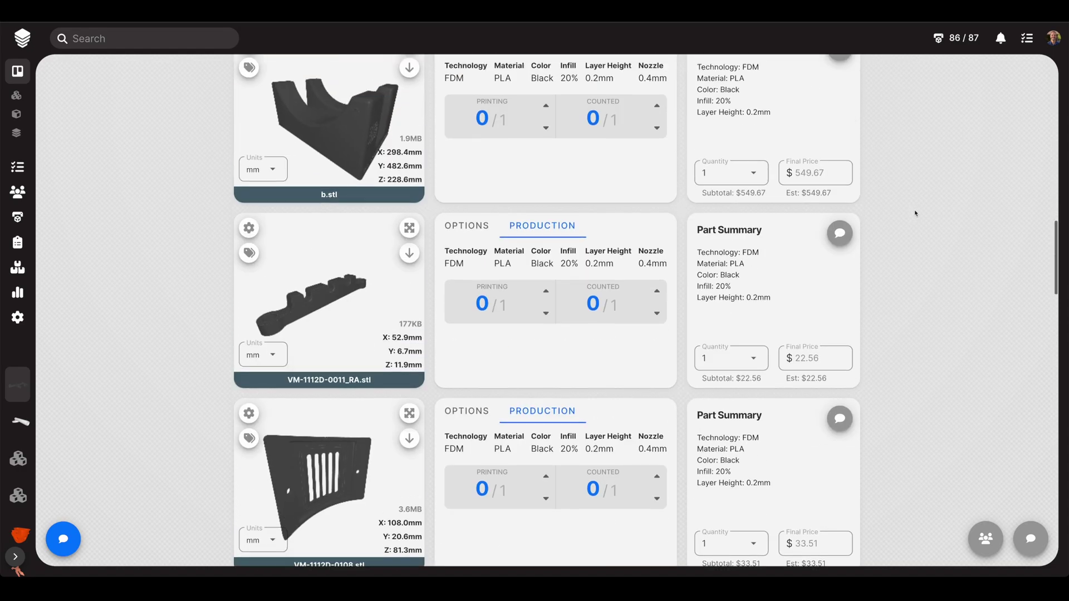
scroll(914, 213, up, 10)
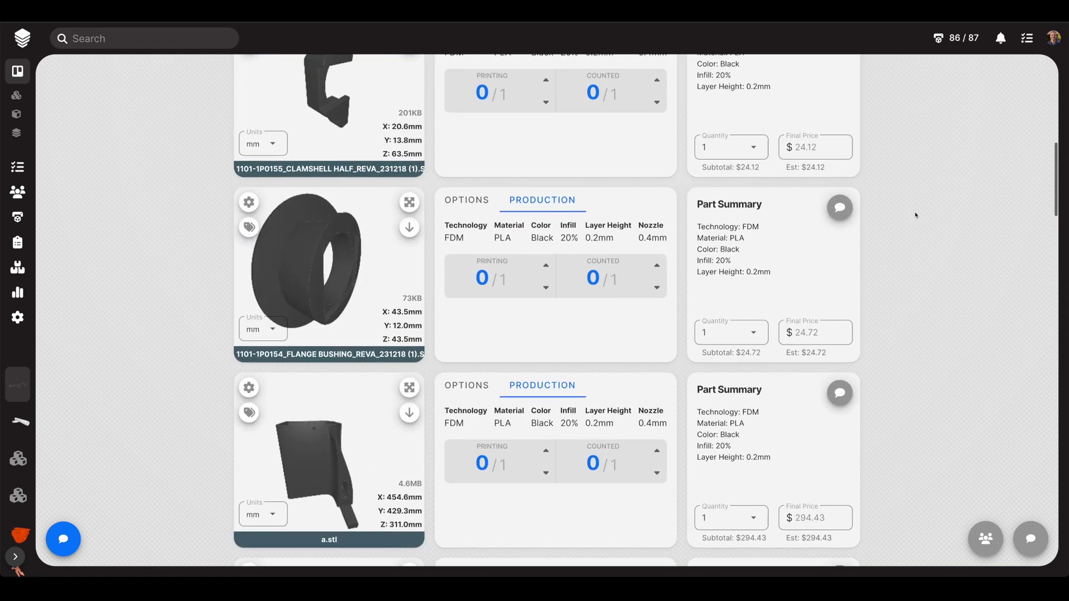
scroll(679, 199, up, 5)
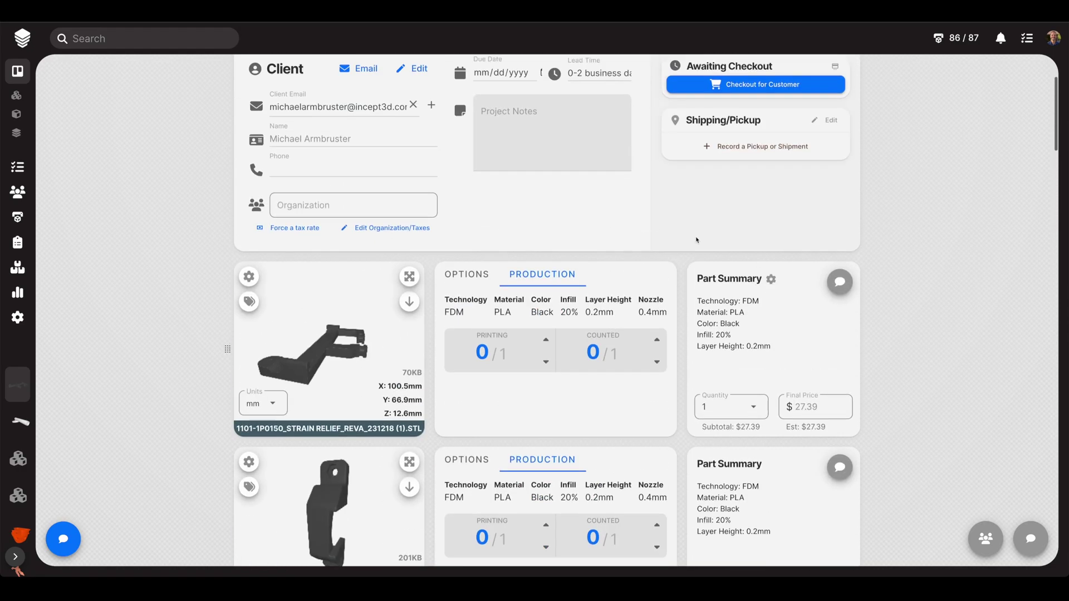
click(475, 284)
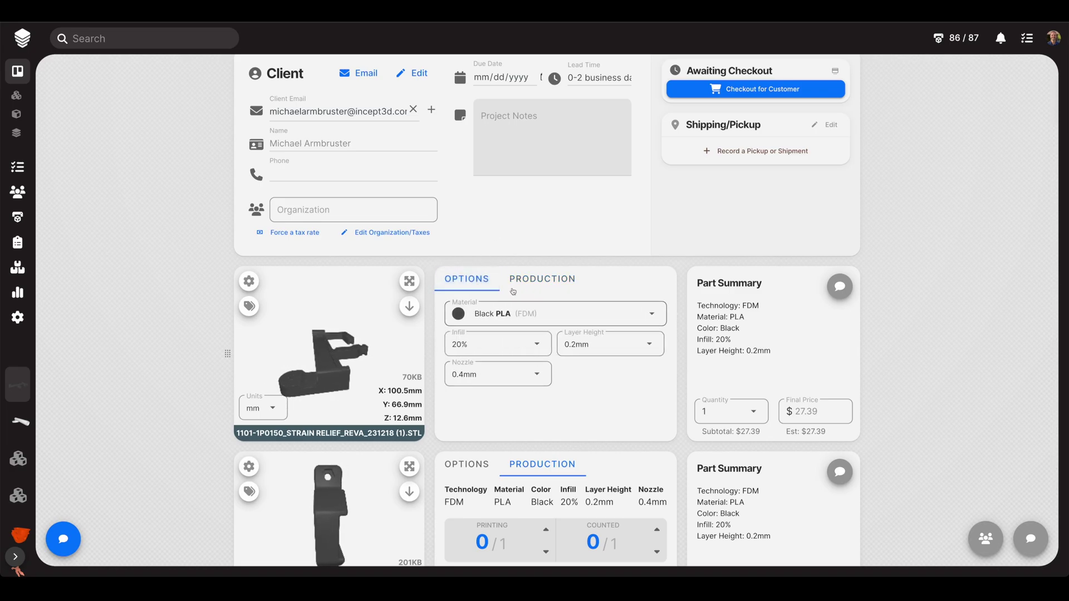
click(513, 286)
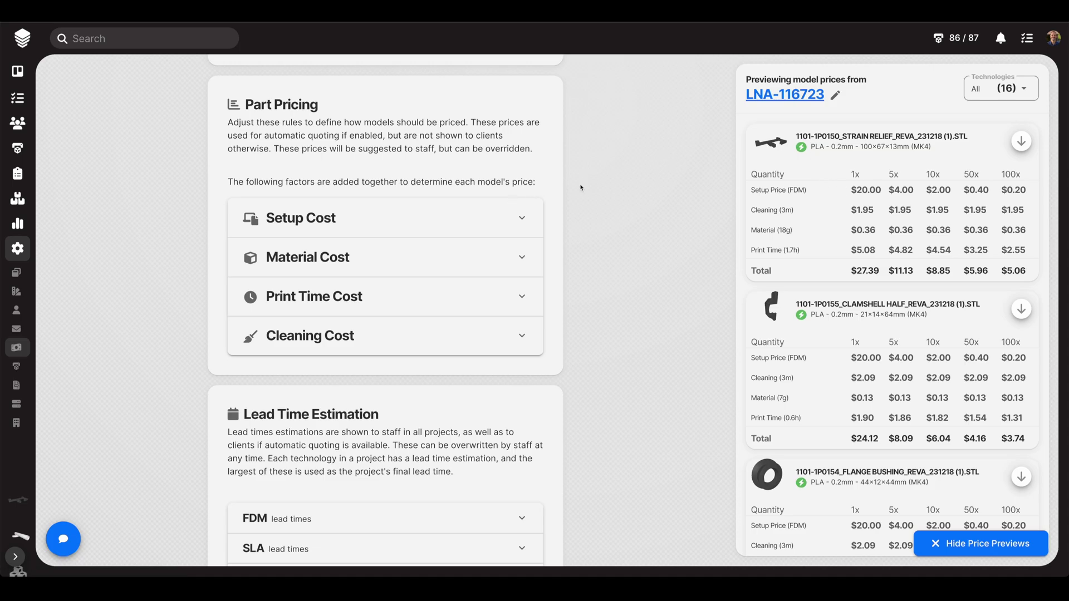
Preview a $21 FDM setup cost per model, then restore it to $20.
click(461, 214)
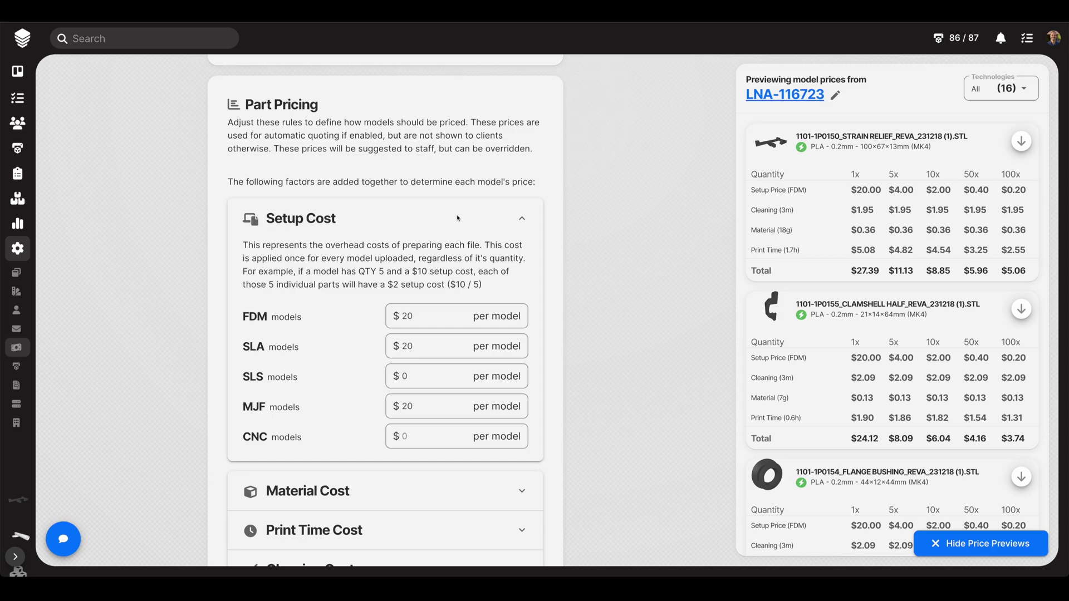
click(422, 318)
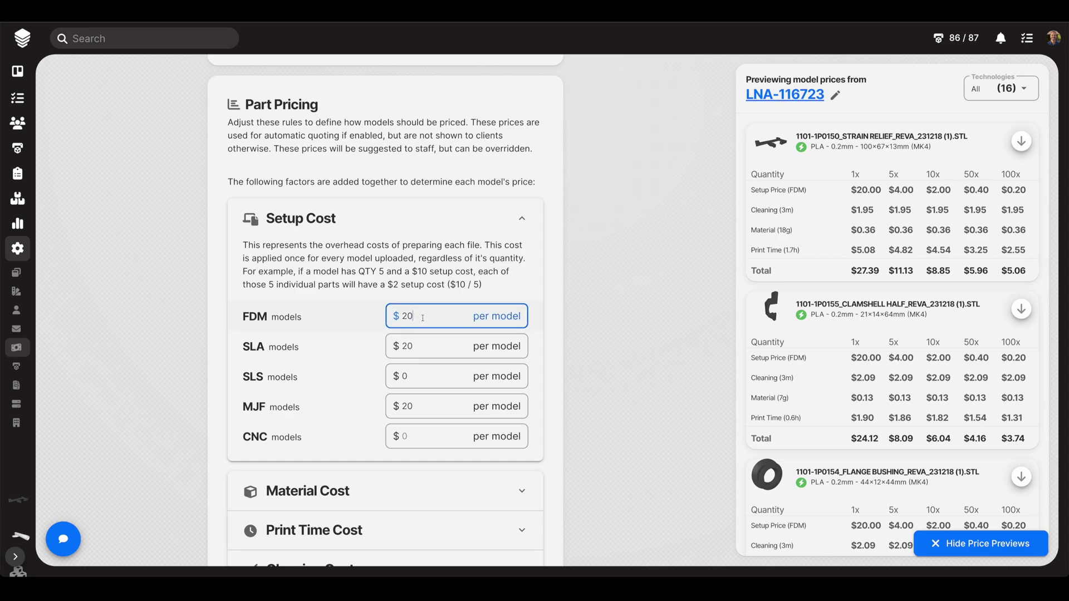
key(Up)
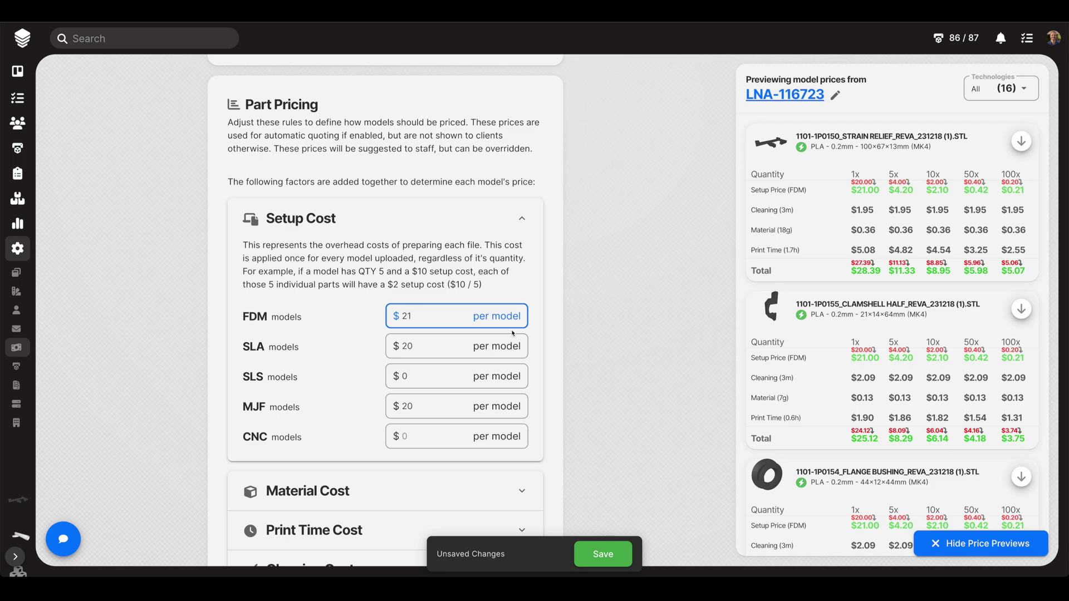
key(BackSpace)
text(0)
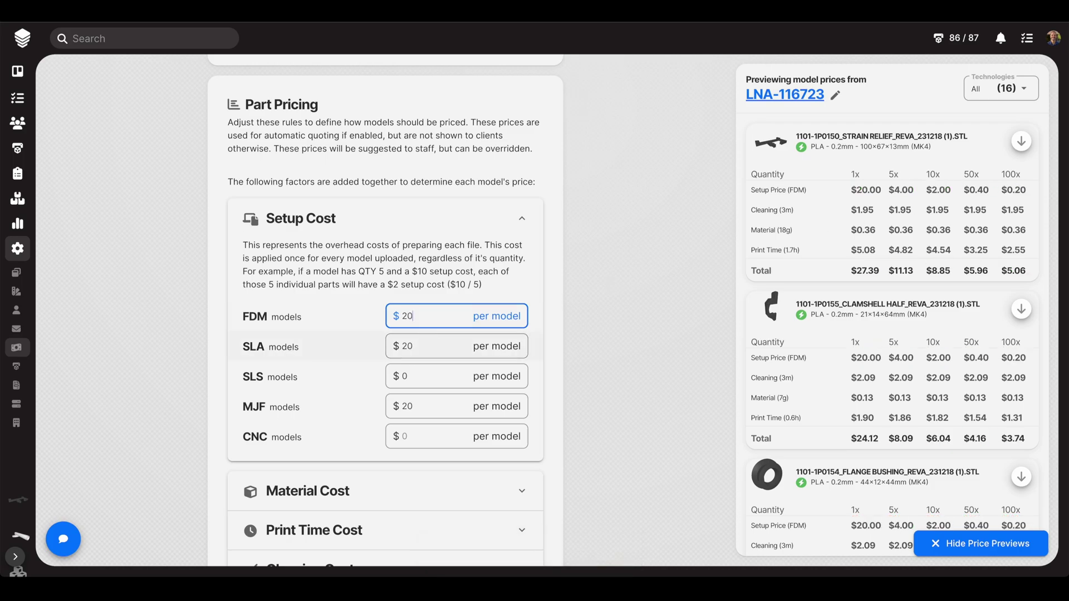
click(607, 377)
Expand the Material Cost rules listing FDM, SLA, SLS, MJF and CNC materials.
scroll(606, 377, down, 1)
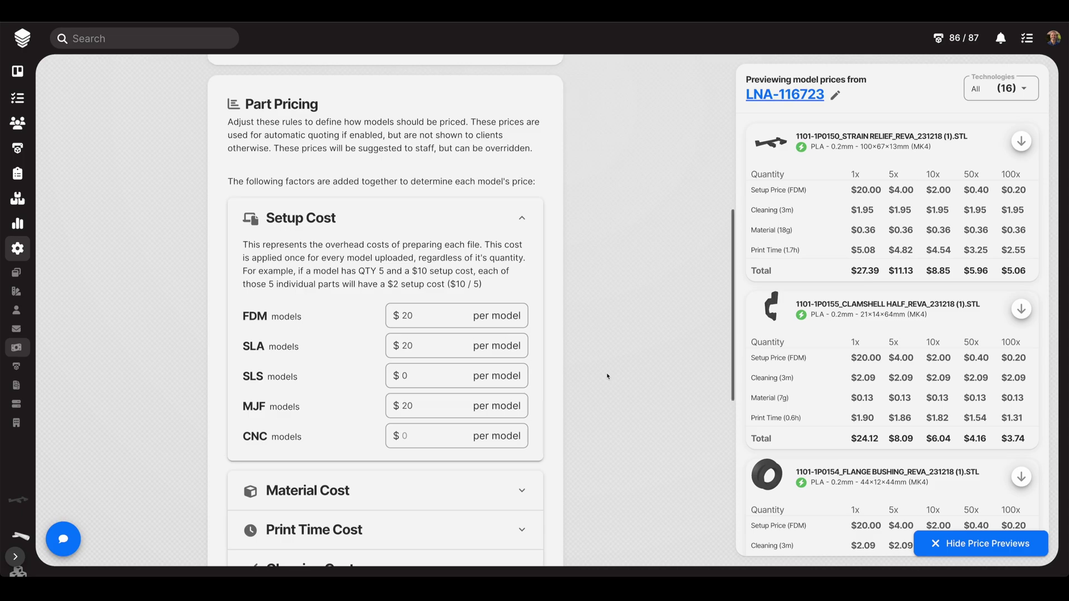
scroll(606, 379, down, 2)
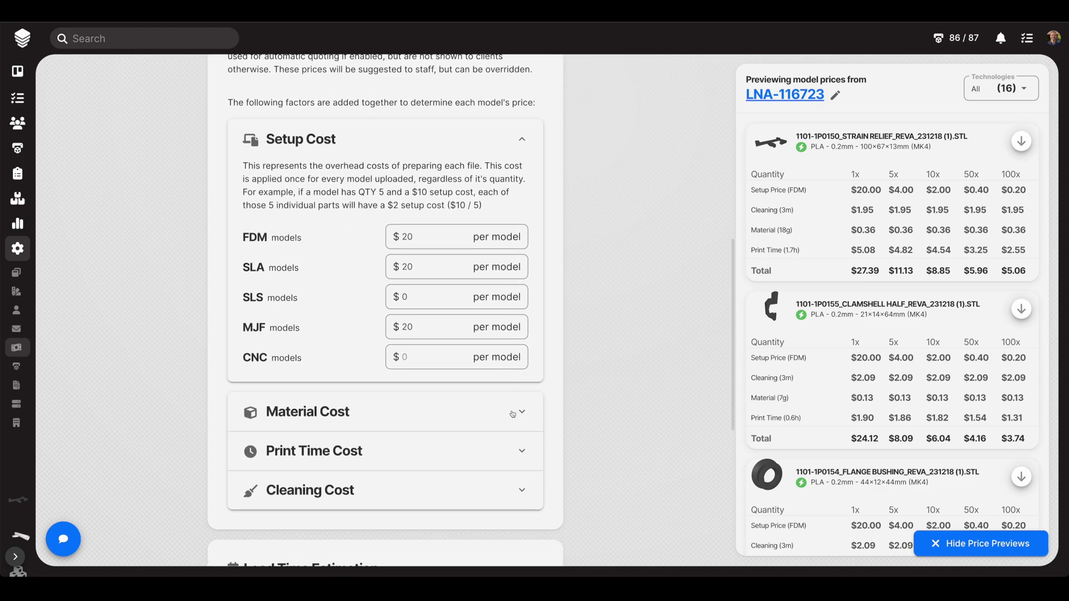
click(510, 410)
In the FDM material prices, preview PLA printing difficulty 1.2, then keep it at 1.
scroll(612, 392, down, 6)
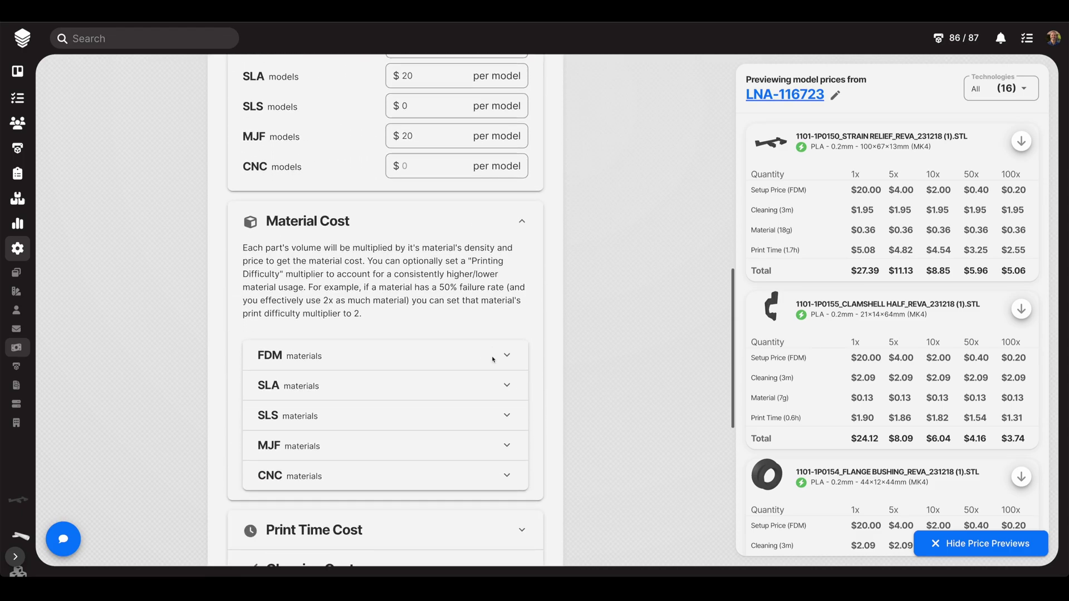
click(501, 359)
scroll(579, 393, down, 4)
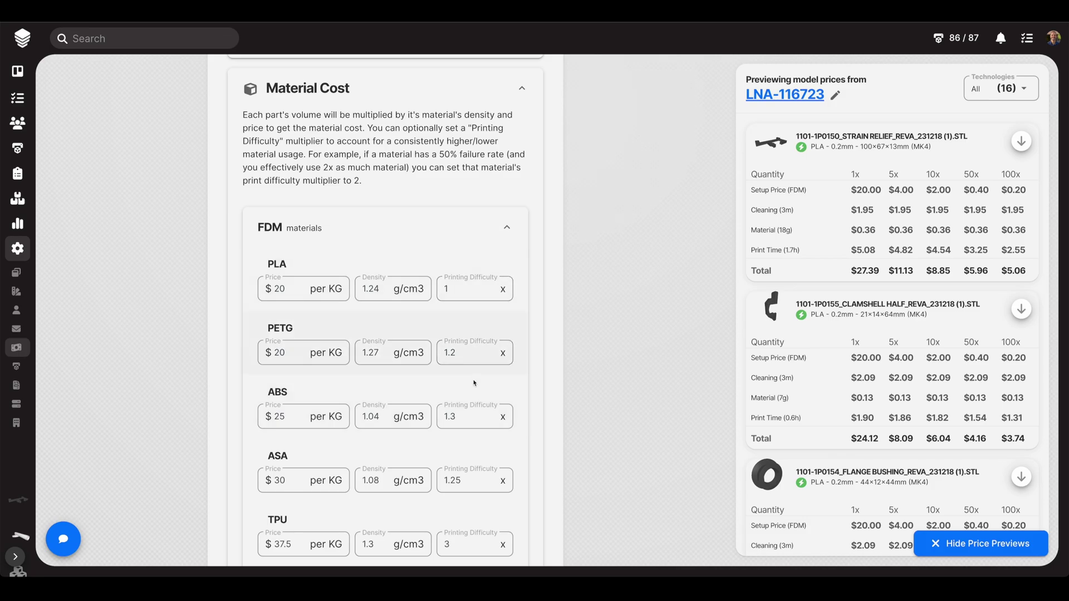
click(466, 292)
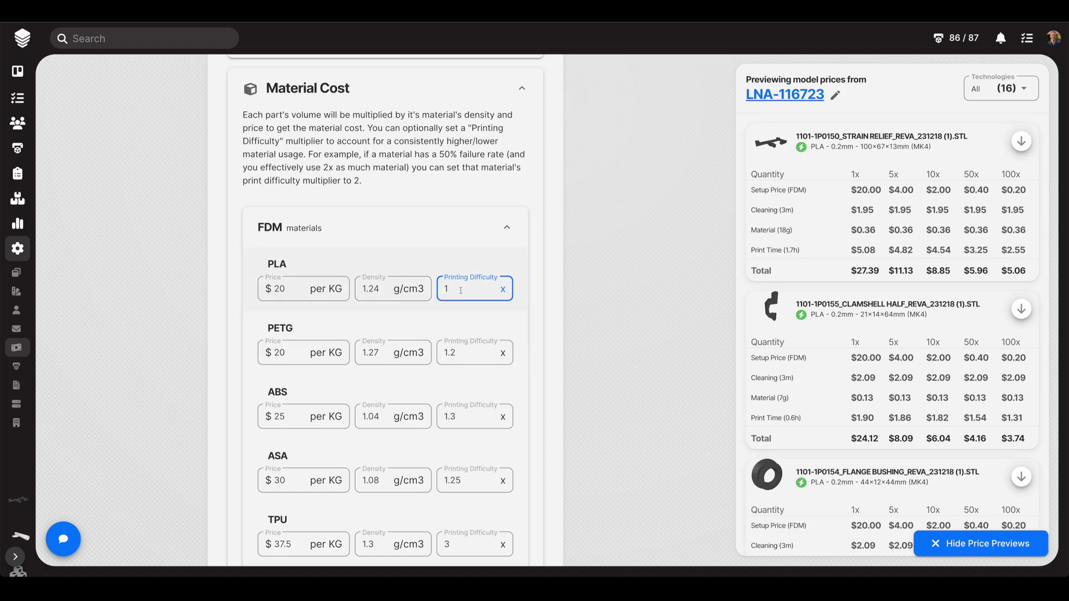
text(2)
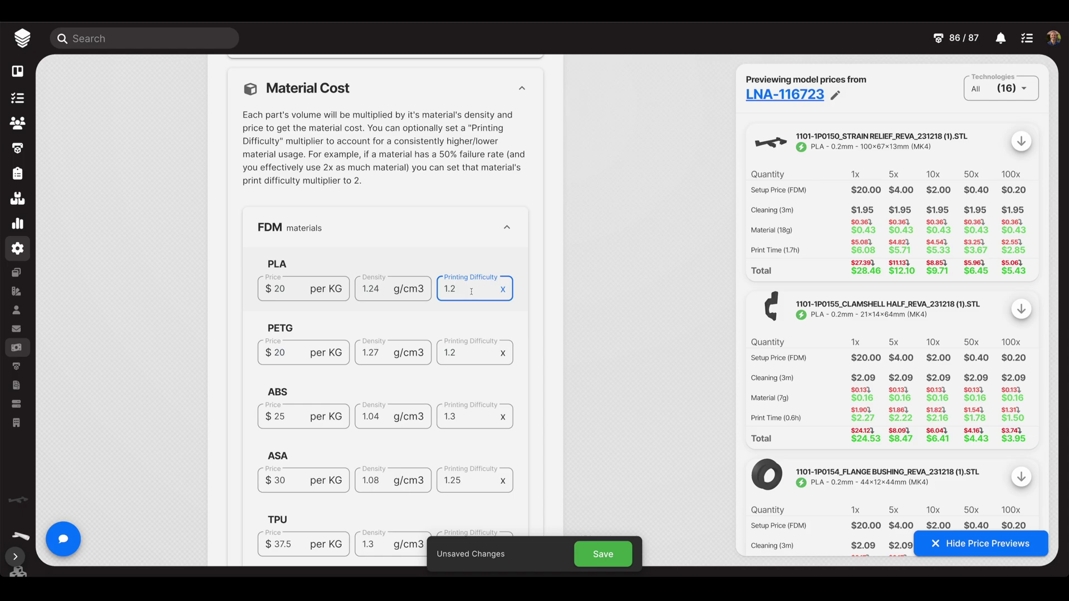
key(BackSpace)
key(BackSpace)
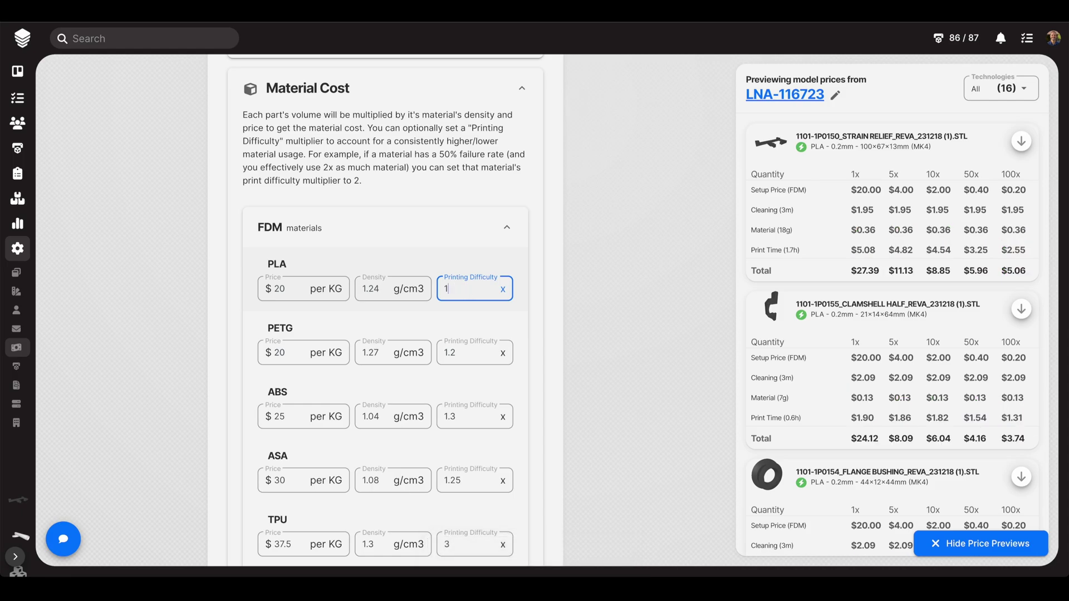
click(591, 295)
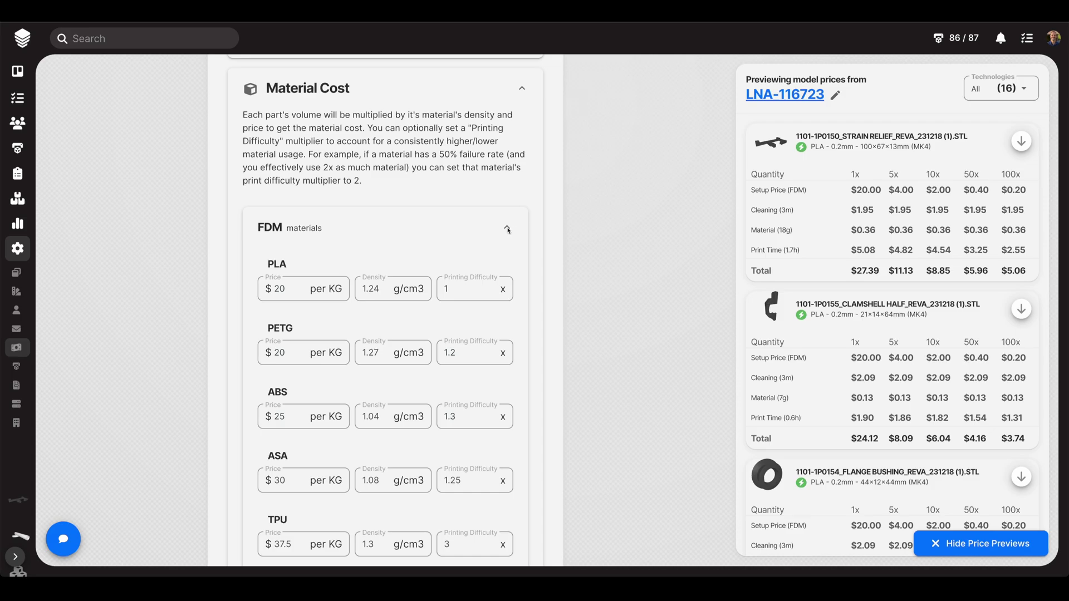
click(507, 228)
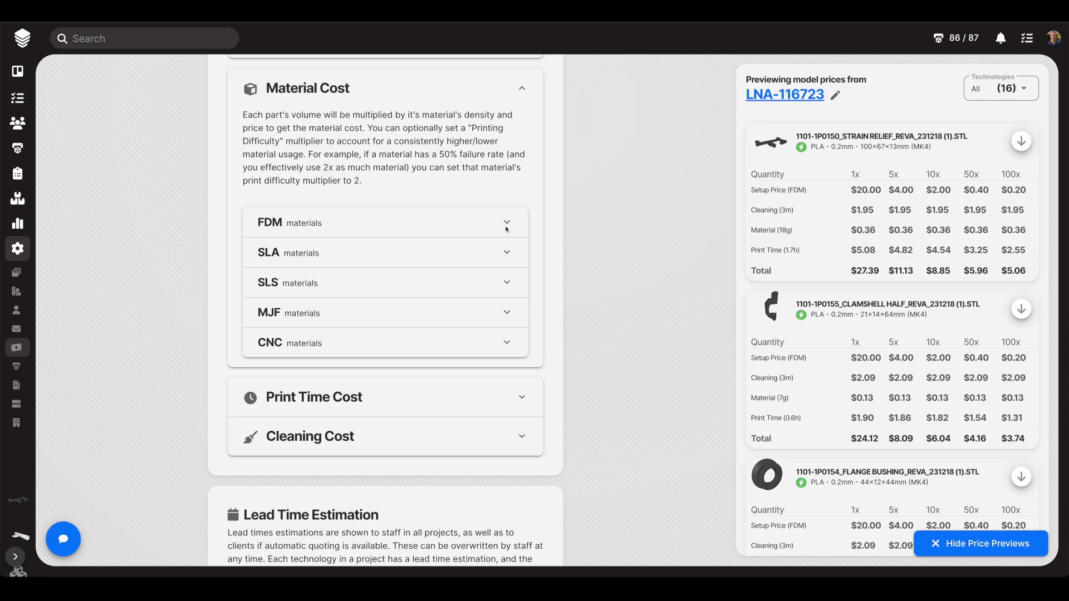
Review the SLA and SLS material prices, SLA Standard at $124.17 per KG, then collapse them.
click(506, 251)
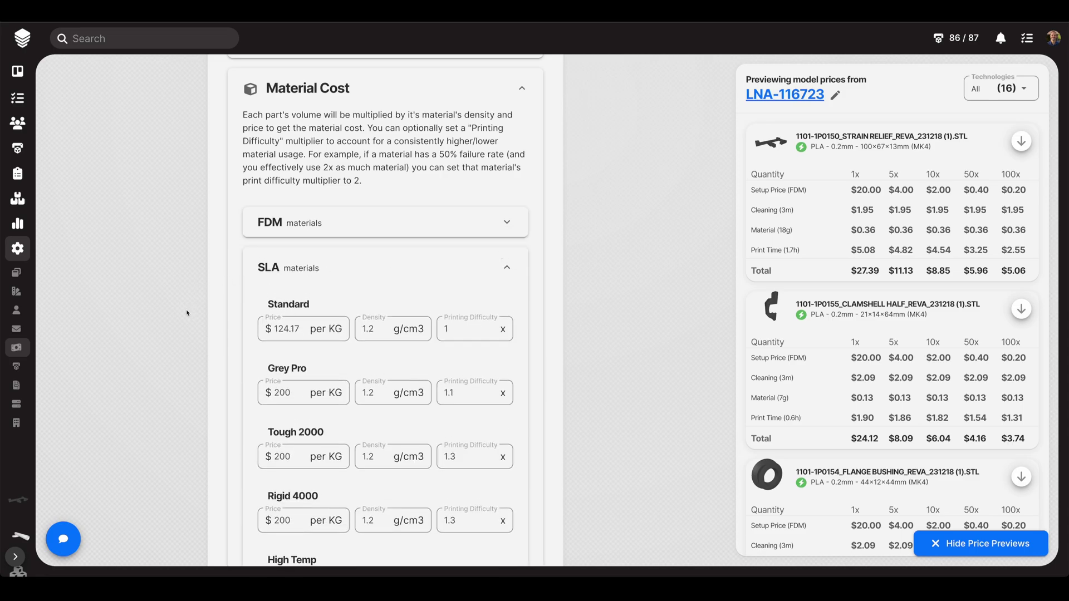
scroll(186, 313, down, 3)
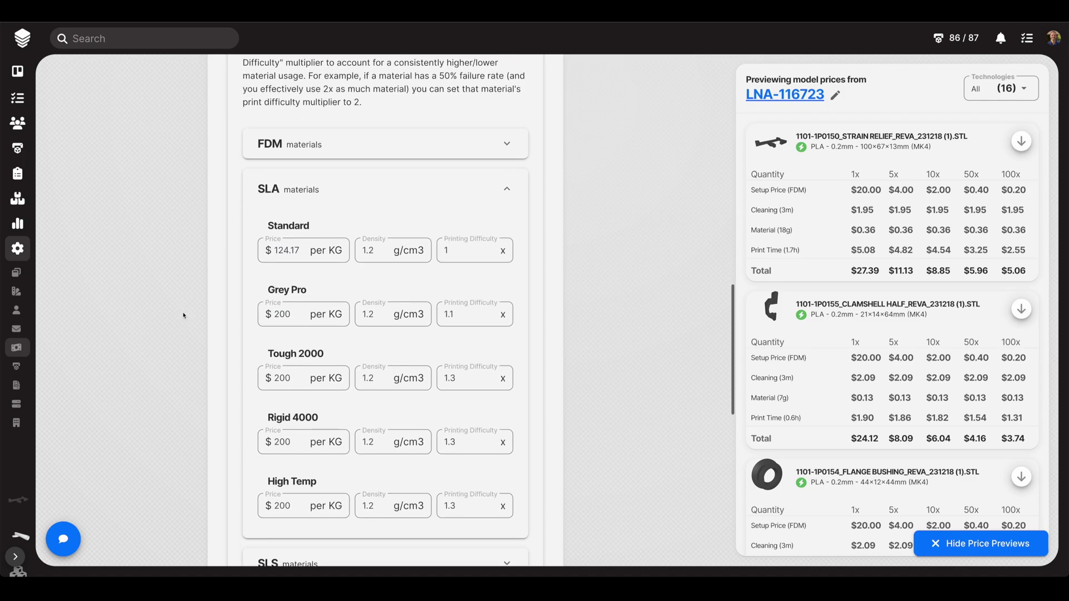
scroll(182, 318, up, 2)
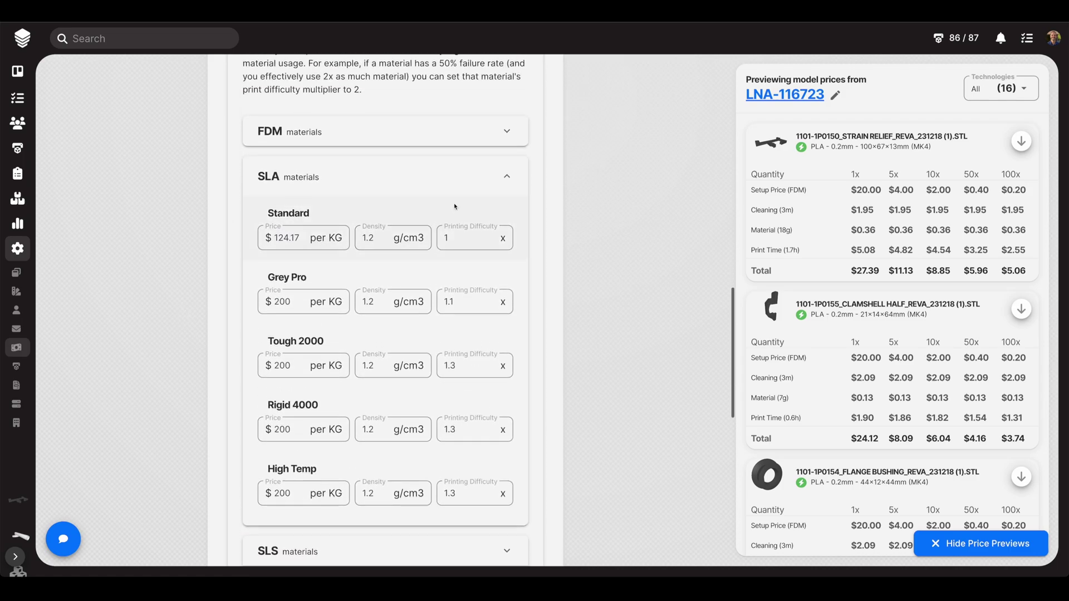
click(508, 178)
click(507, 195)
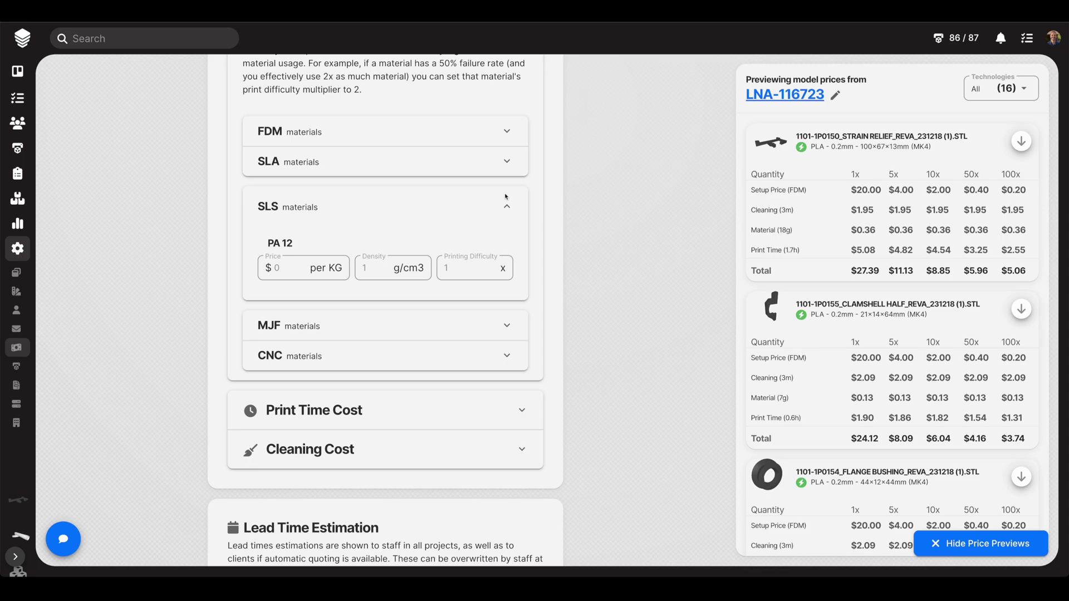
click(506, 199)
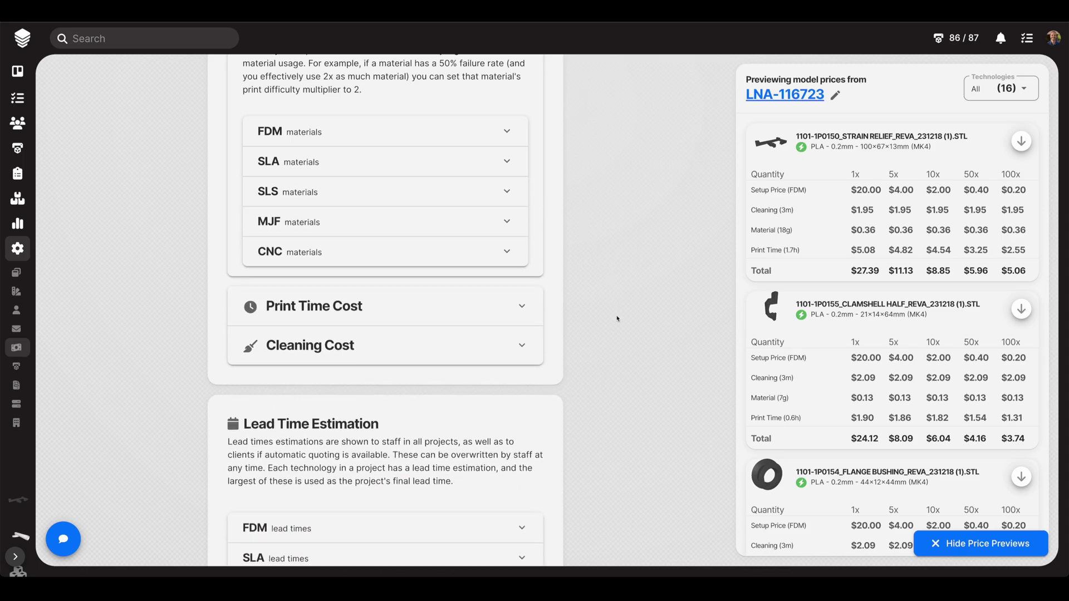
scroll(616, 318, down, 1)
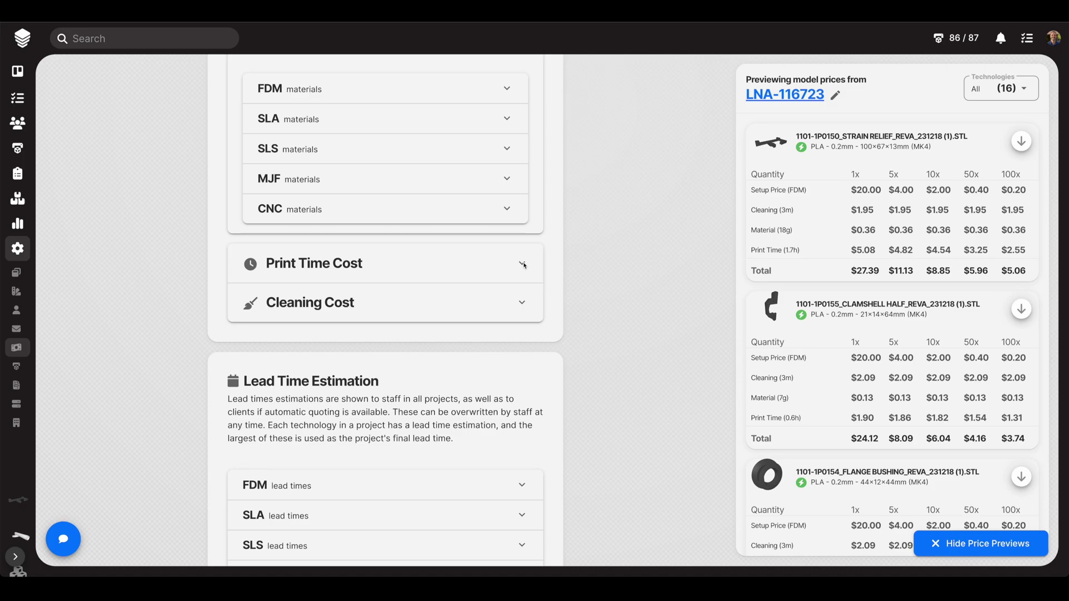
click(523, 264)
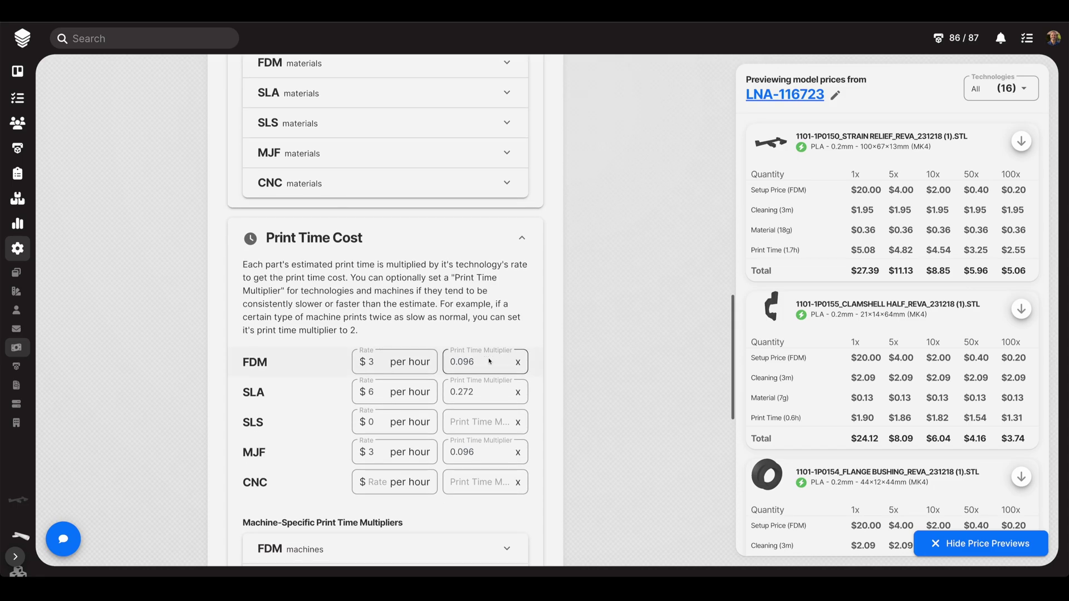
scroll(489, 361, down, 3)
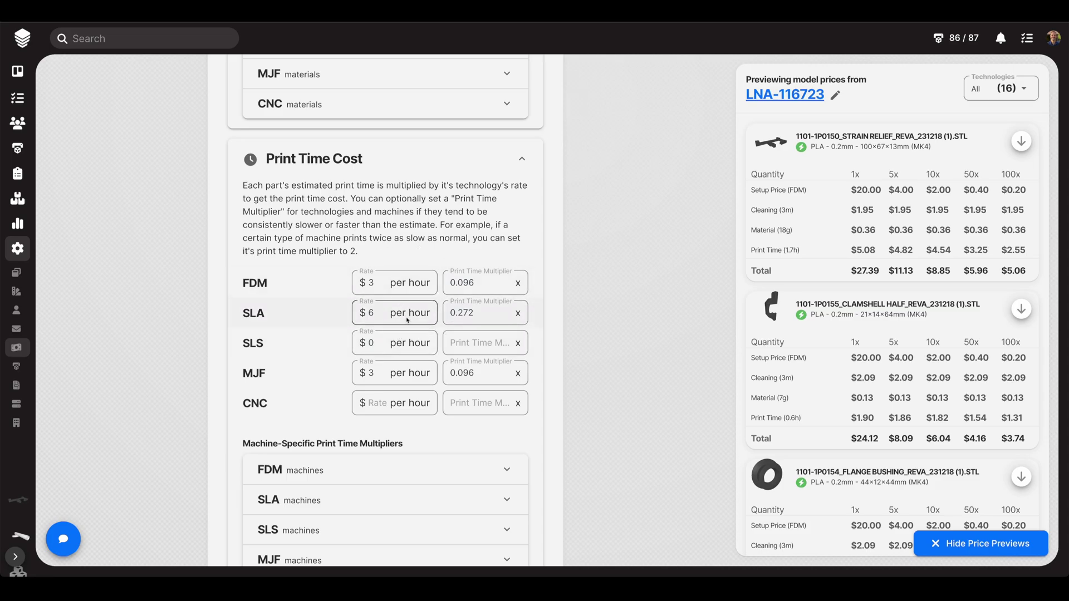
click(521, 161)
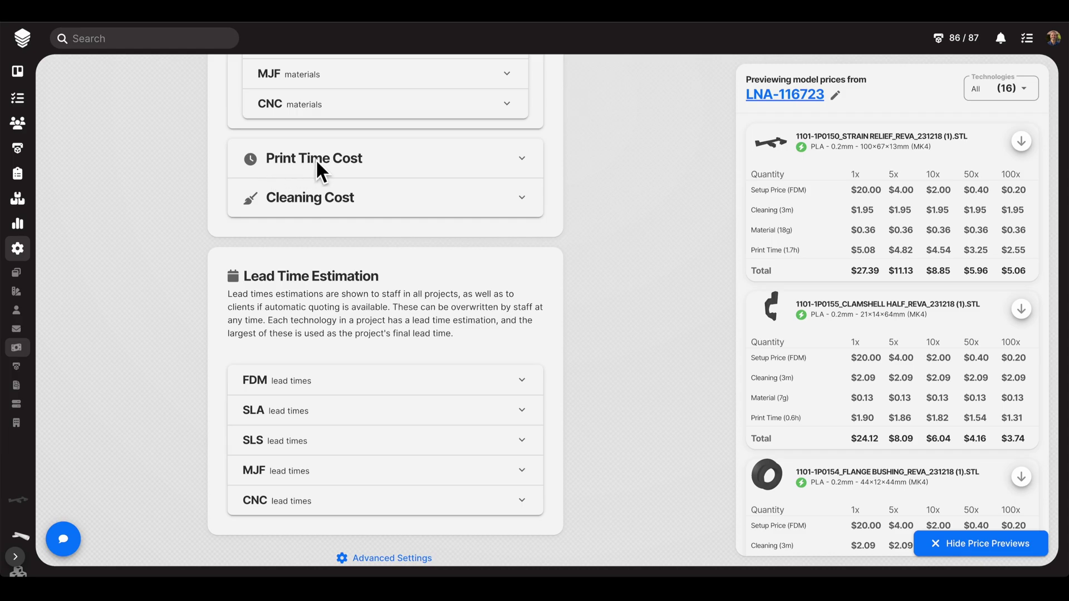
click(522, 197)
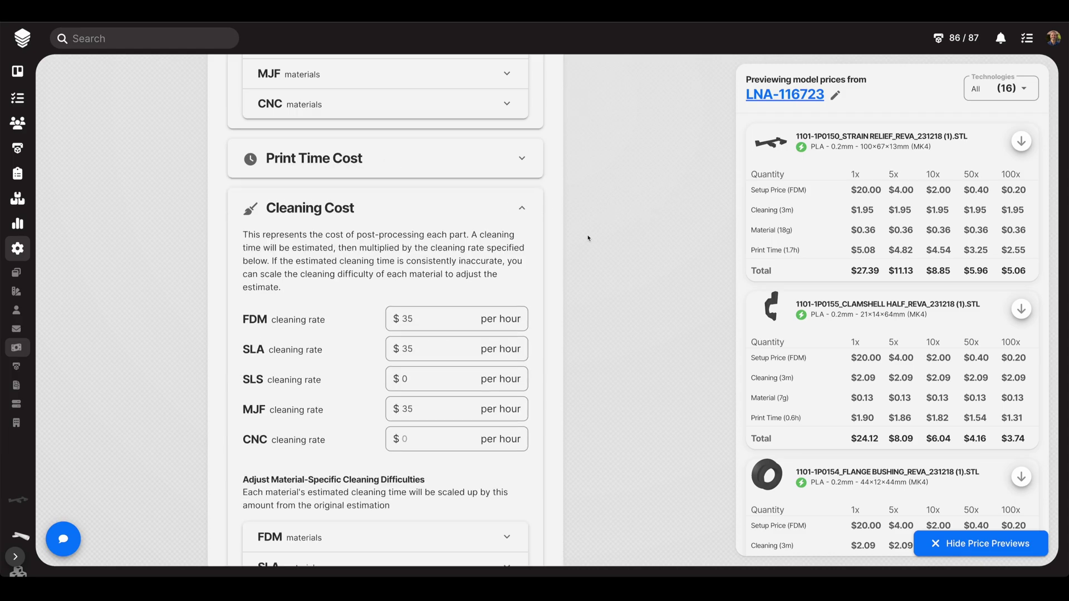
scroll(519, 178, down, 2)
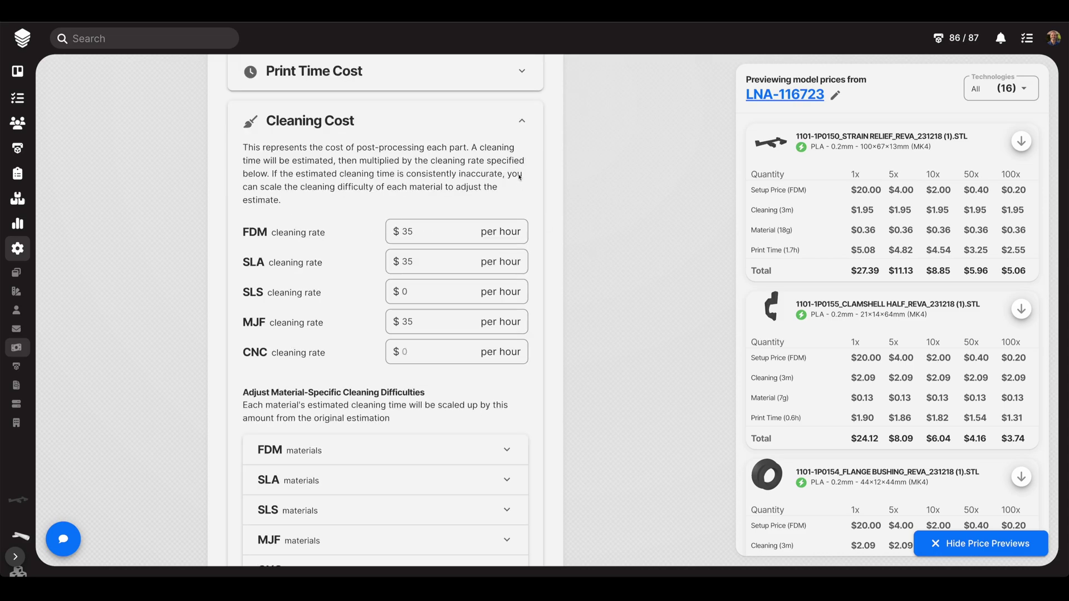
double_click(430, 233)
key(Tab)
key(Tab)
key(Tab)
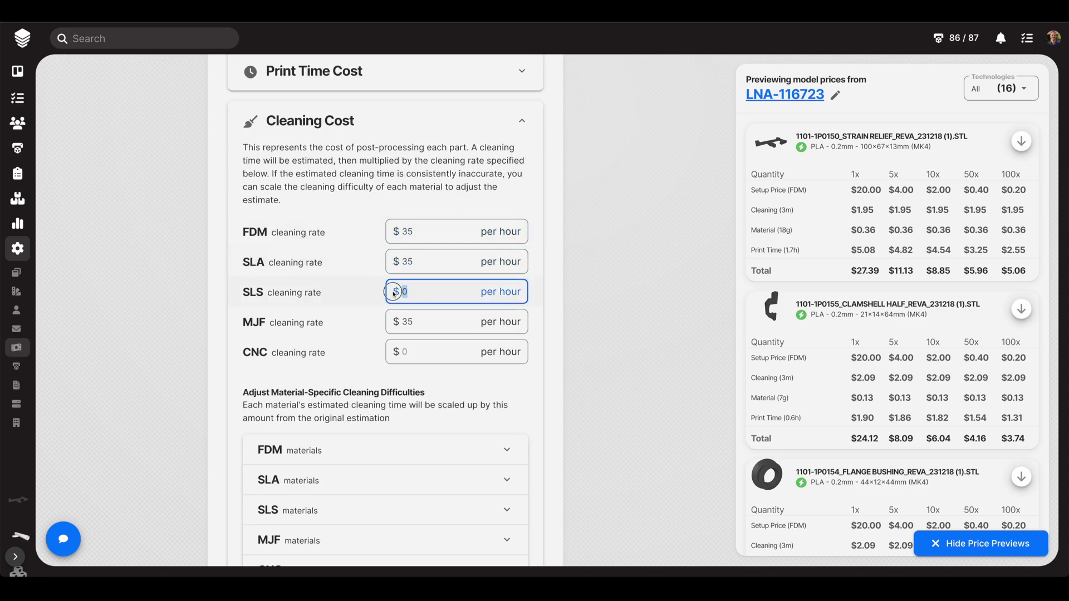
key(Tab)
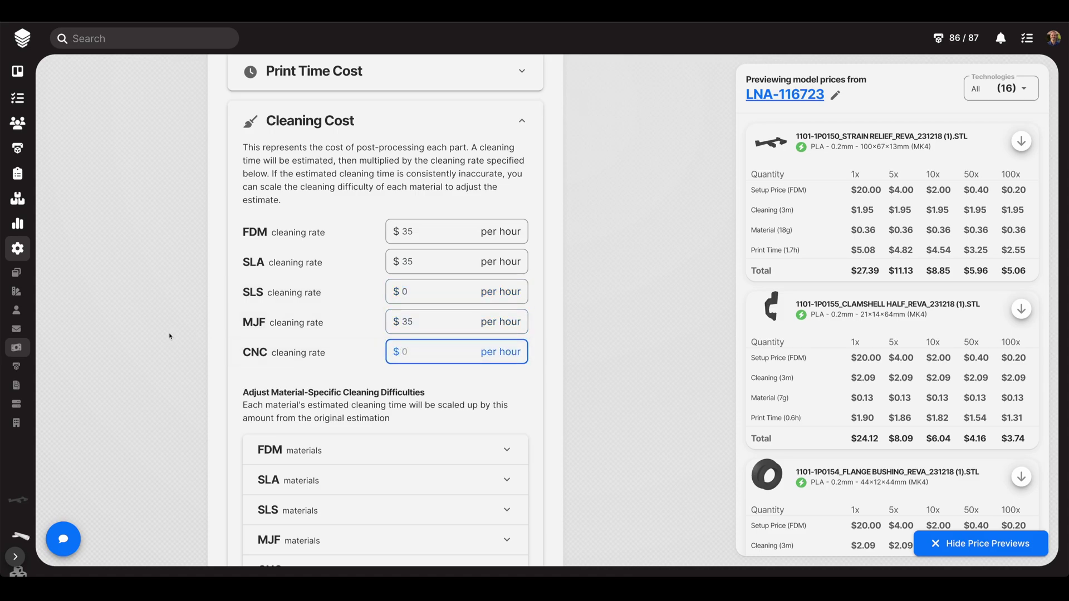
click(170, 334)
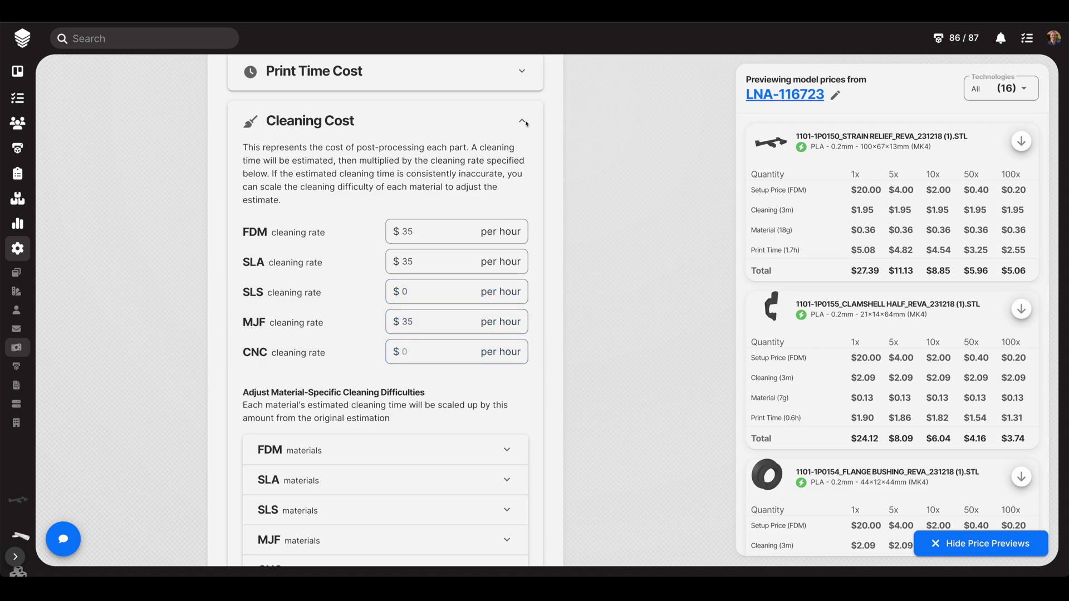
scroll(514, 239, down, 3)
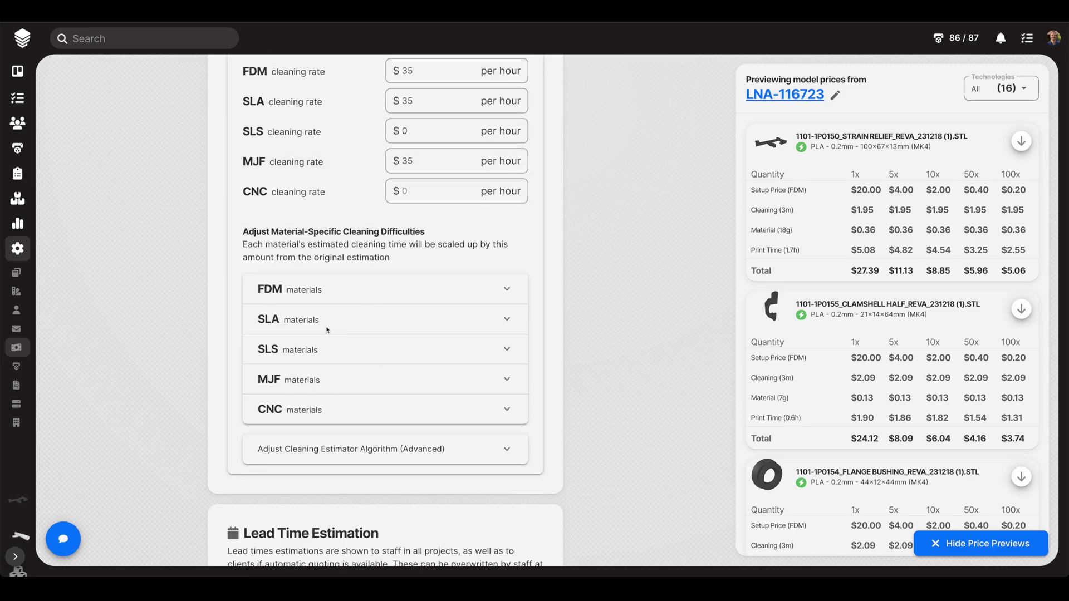
click(307, 383)
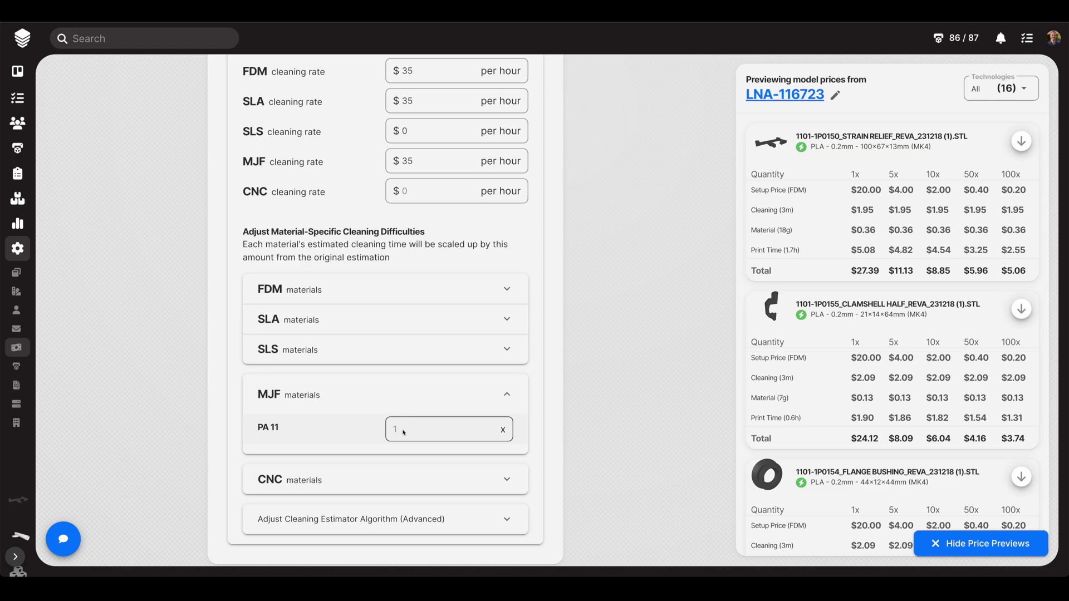
Show the FDM cleaning difficulties and preview PLA at 1.2 before returning it to 1.
click(506, 394)
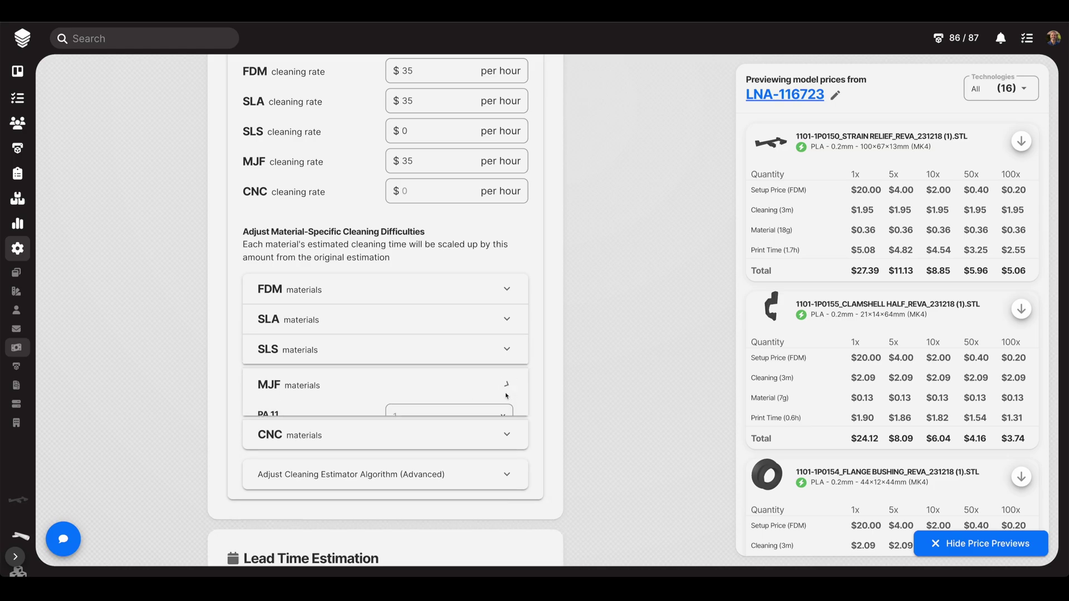
click(509, 290)
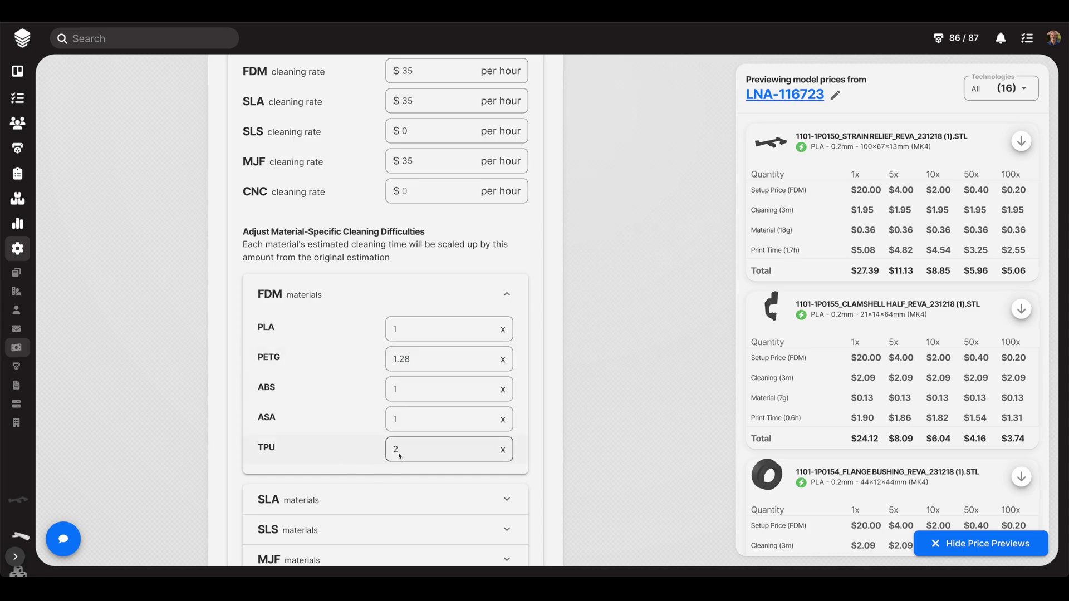
click(412, 328)
text(.2)
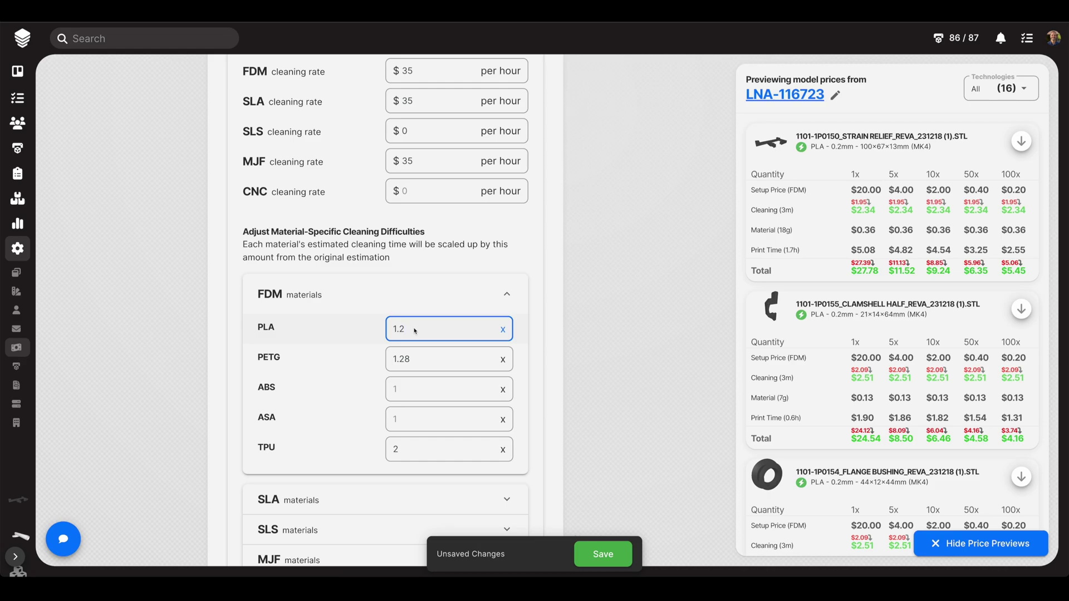
key(BackSpace)
key(BackSpace)
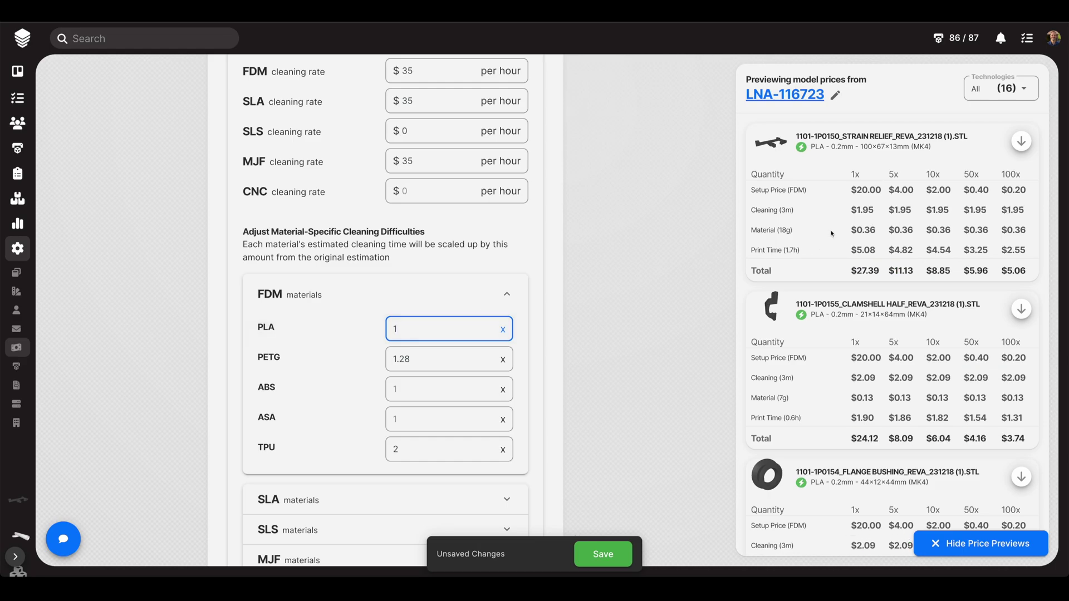
click(551, 357)
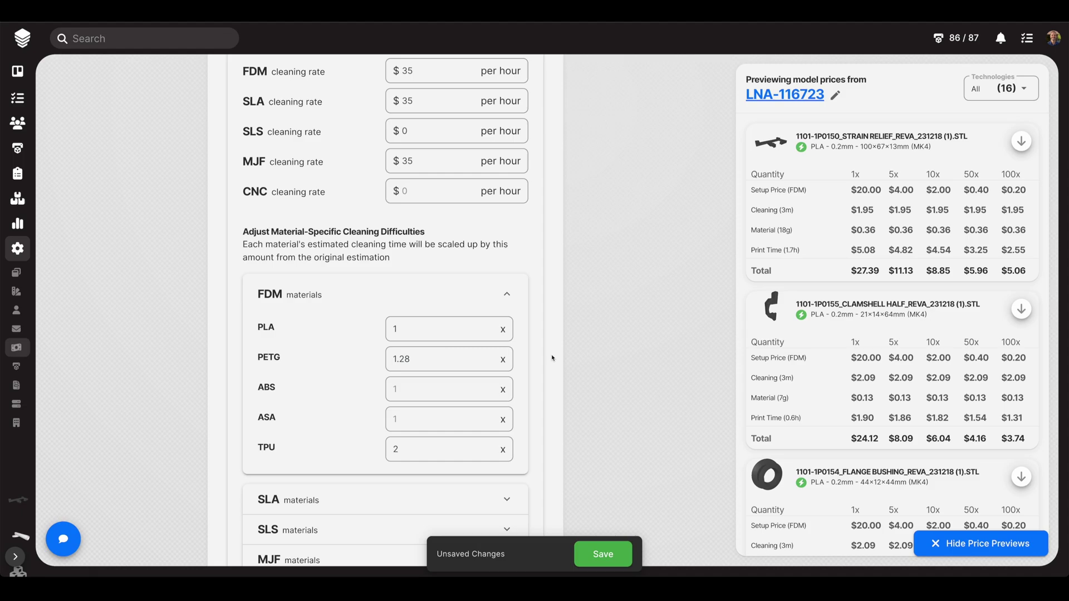
Change PETG's cleaning difficulty from 1.28 to 1 and save the settings.
scroll(552, 358, down, 1)
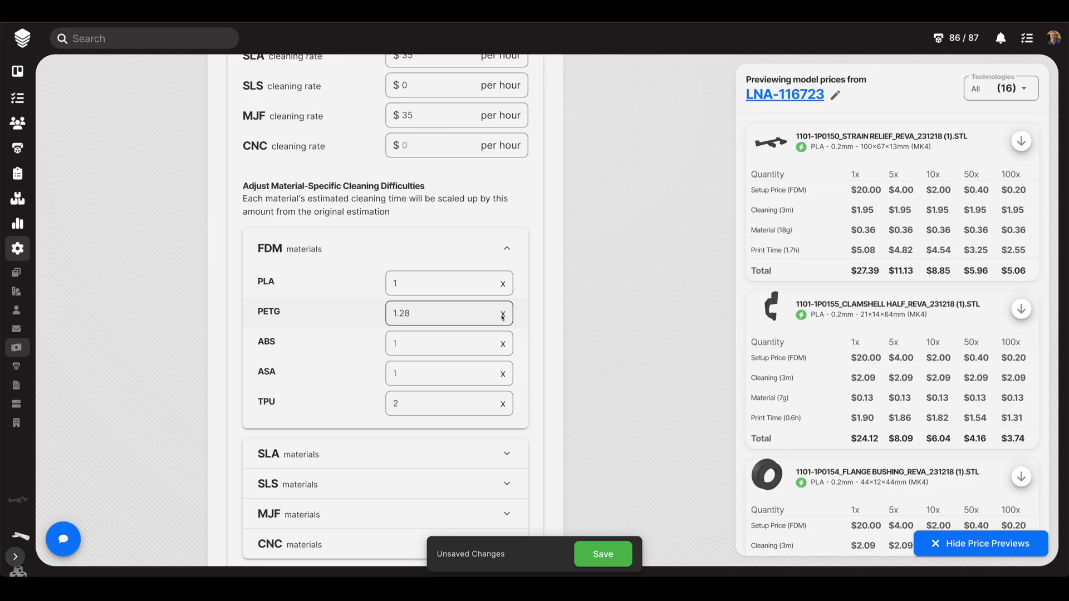
click(470, 318)
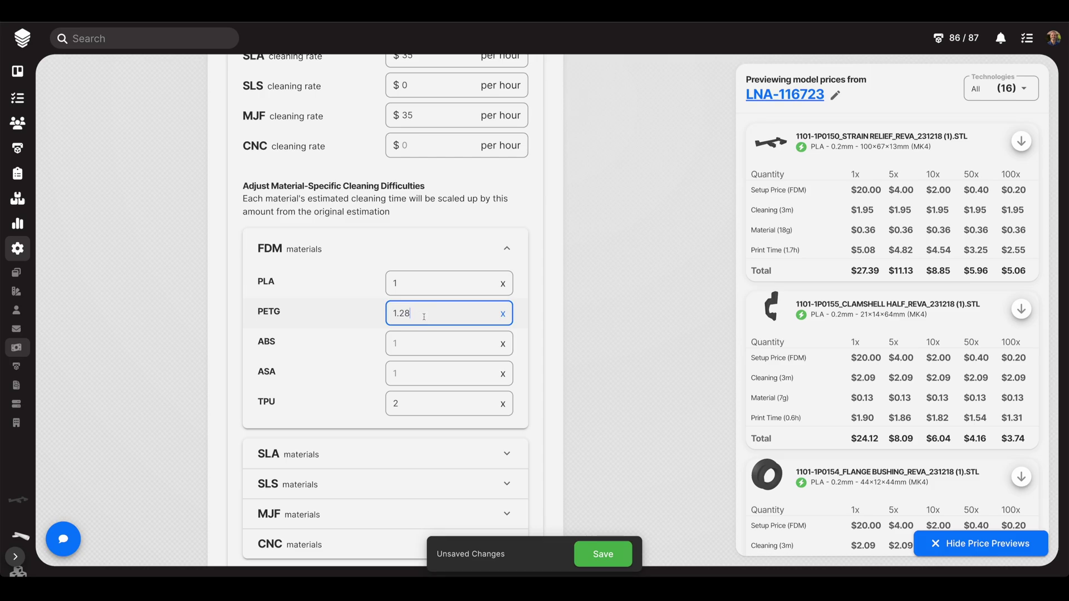
key(BackSpace)
key(BackSpace)
key(BackSpace)
key(BackSpace)
text(1)
click(177, 320)
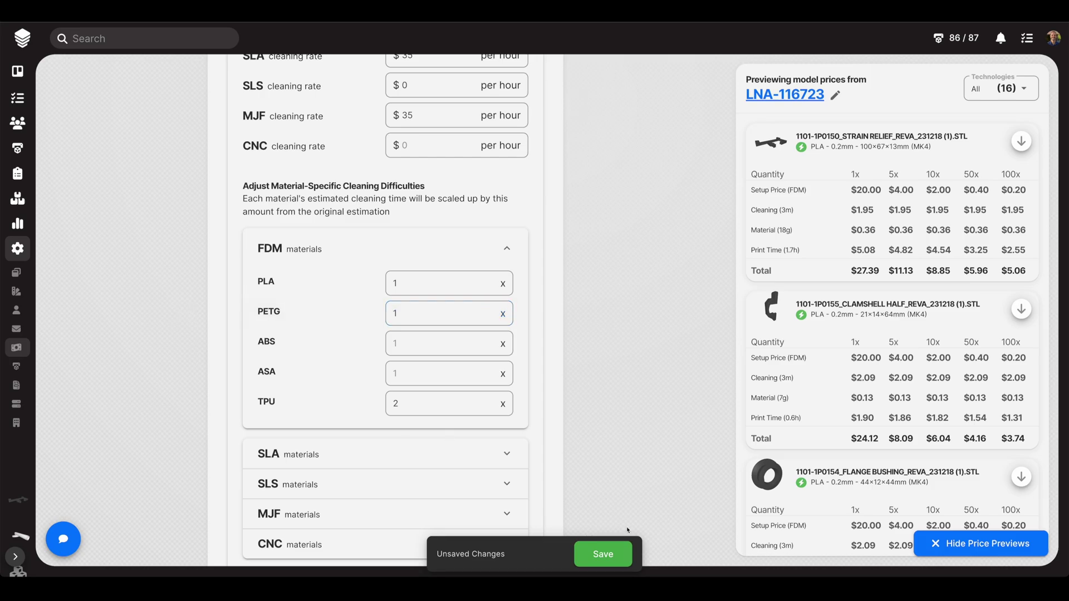
scroll(621, 485, down, 1)
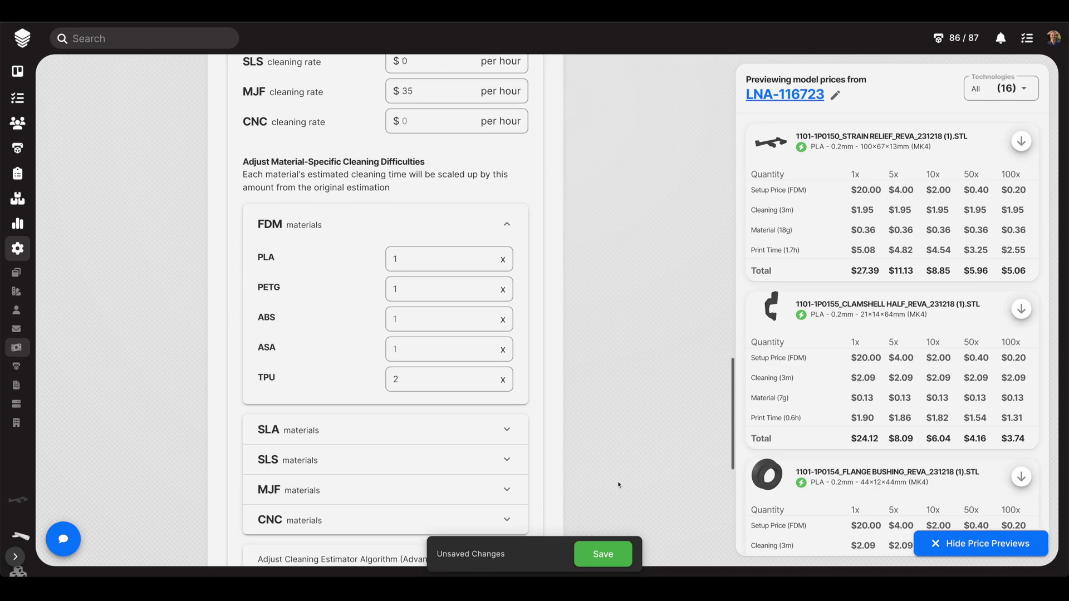
click(614, 560)
Collapse the FDM difficulties and briefly inspect the advanced cleaning estimator coefficients.
click(505, 226)
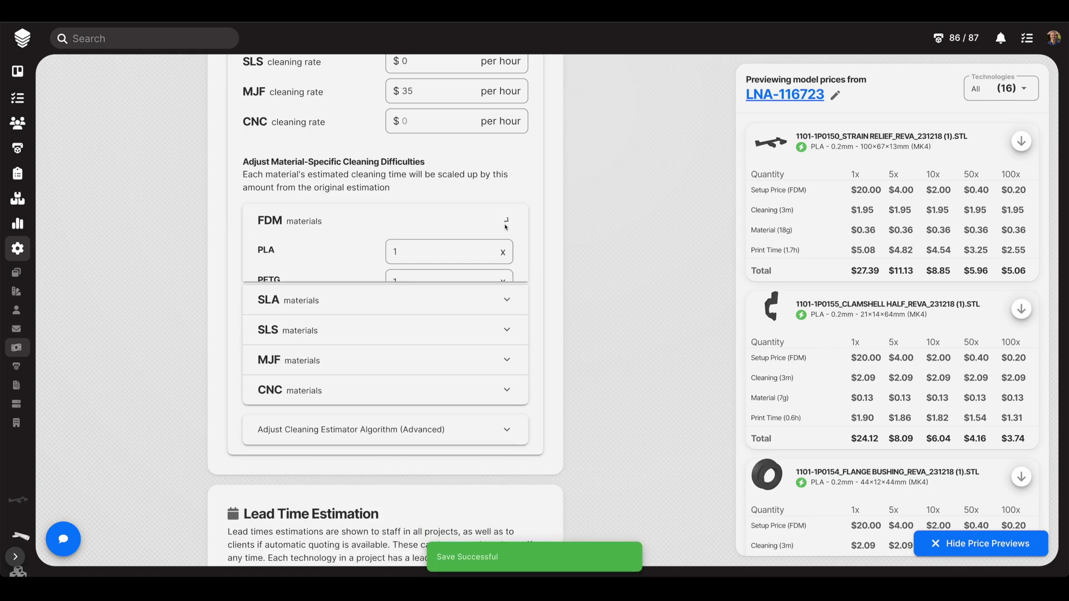
scroll(585, 384, down, 2)
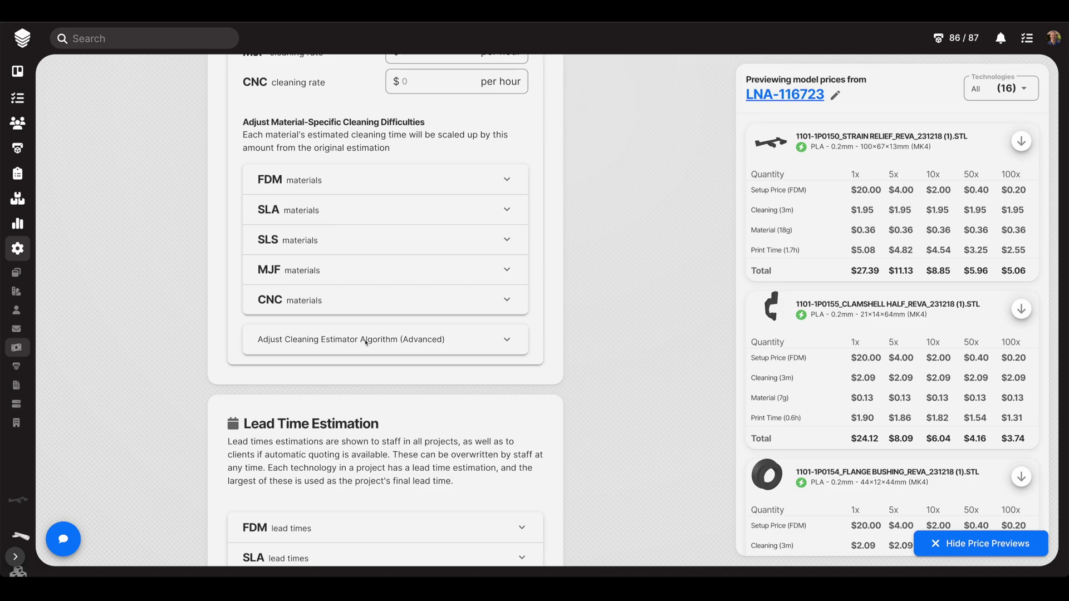
click(506, 340)
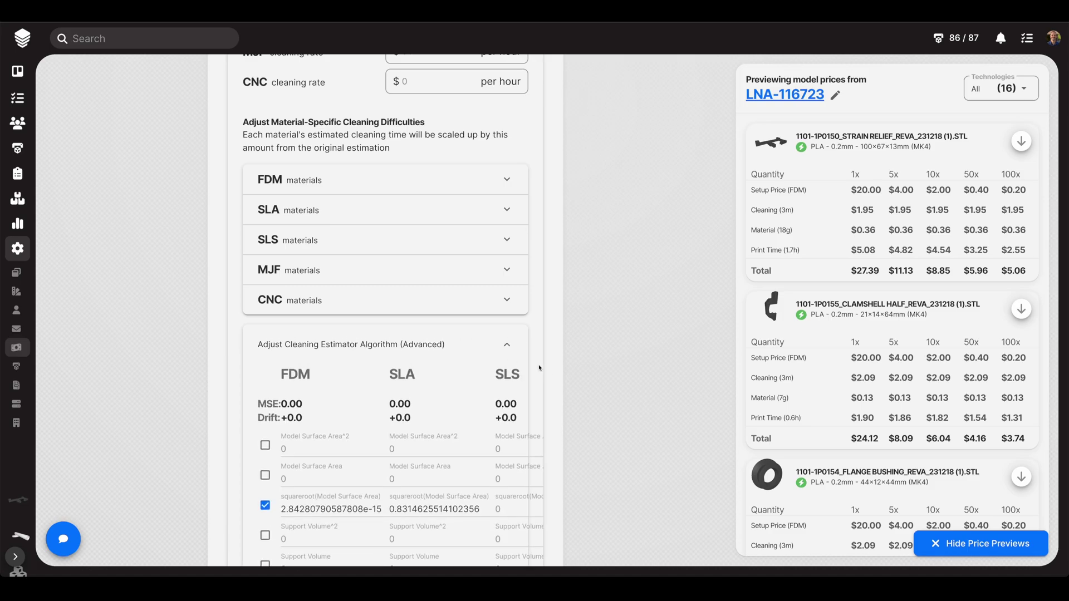
scroll(539, 368, down, 4)
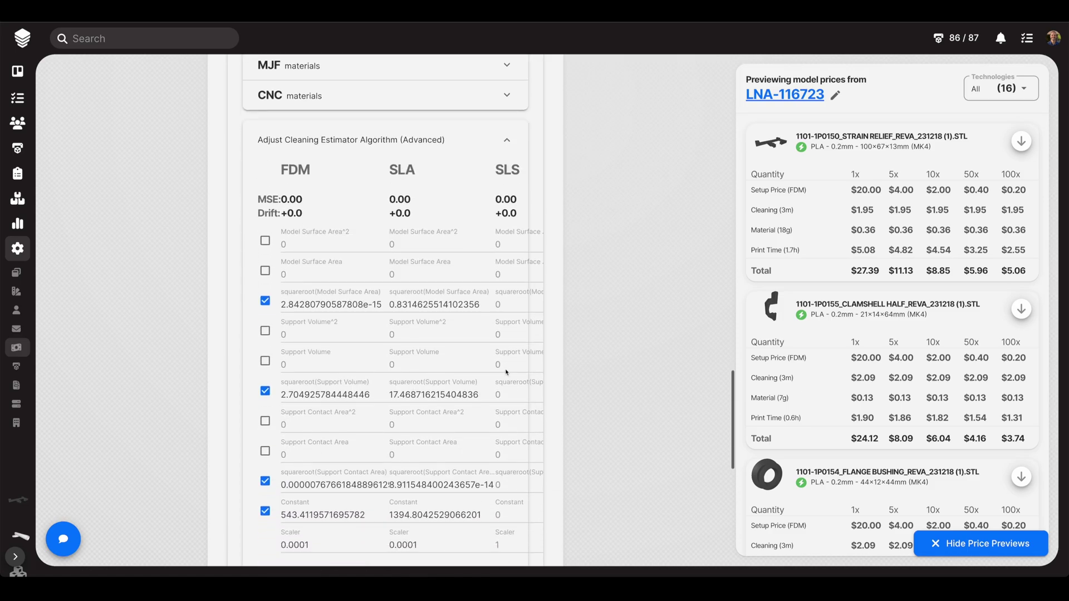
scroll(506, 371, down, 2)
scroll(508, 370, up, 2)
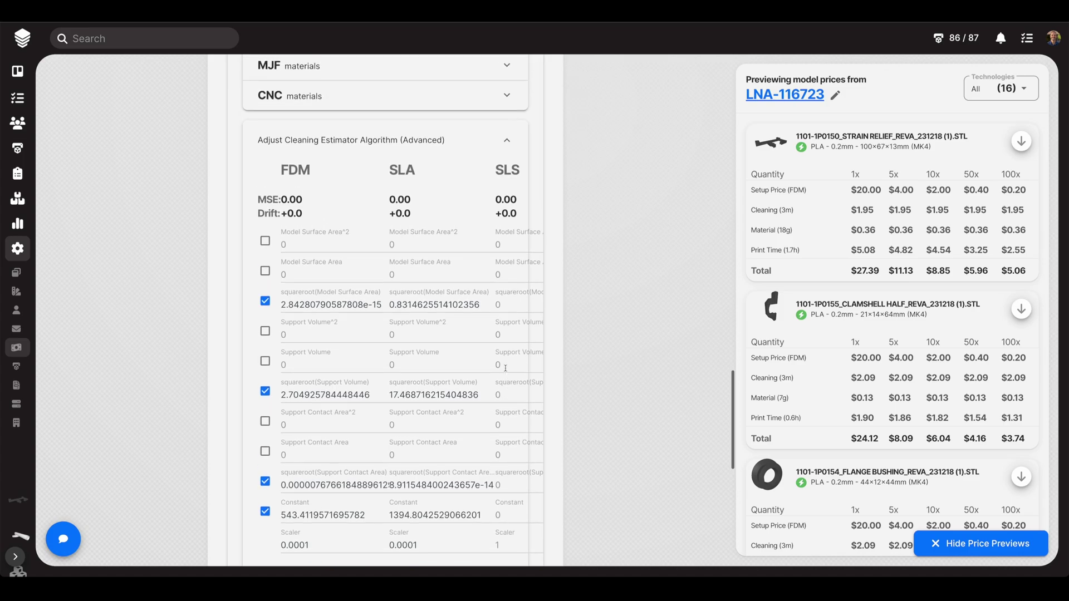
scroll(505, 368, up, 1)
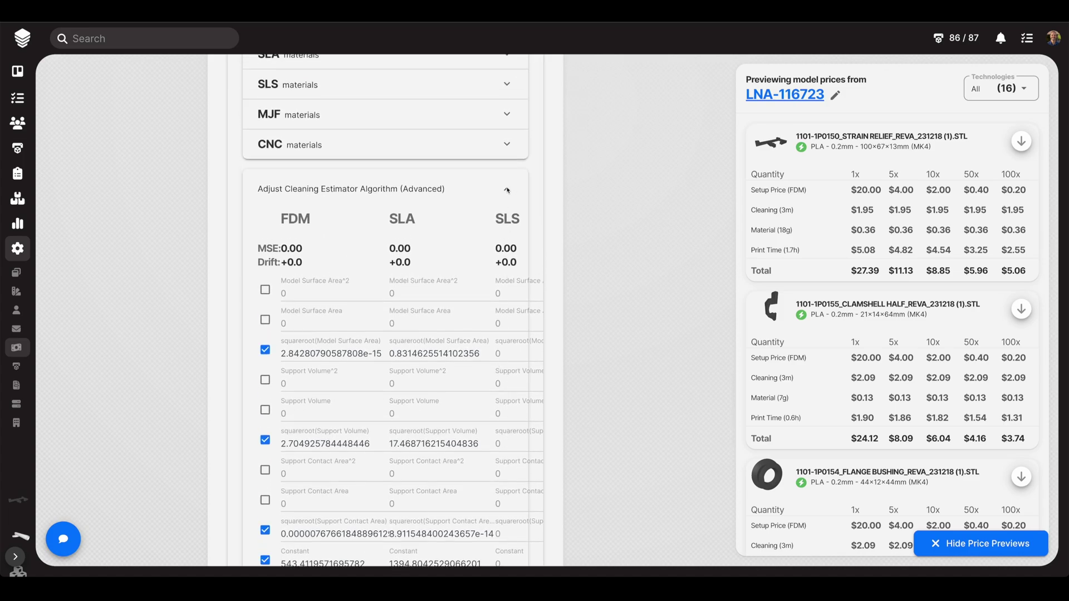
click(507, 190)
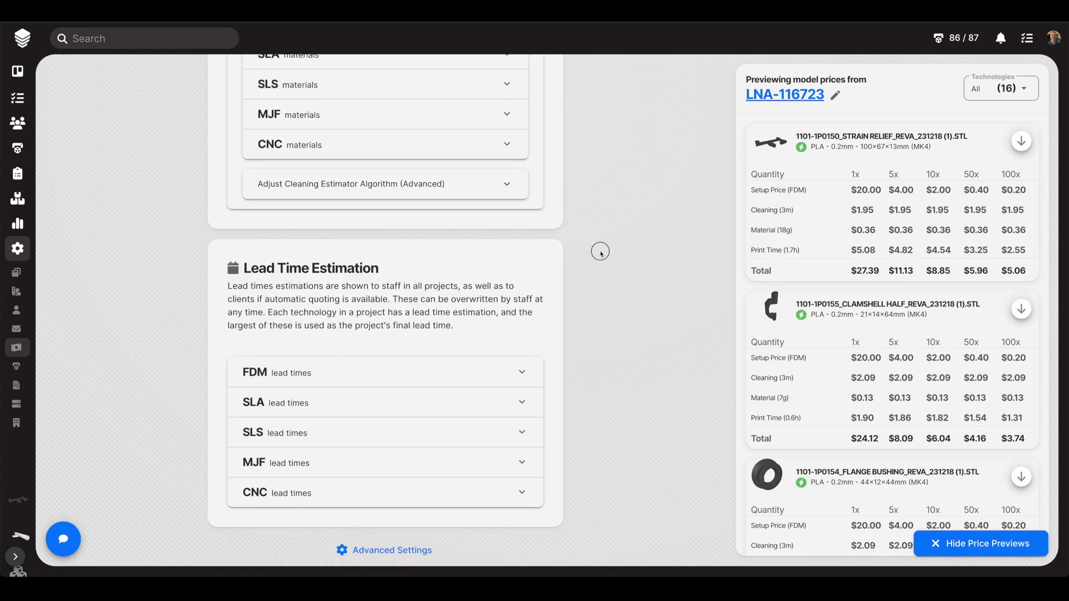
Scroll to Lead Time Estimation, then open the Materials & Capabilities page from the navigation panel.
scroll(601, 265, down, 1)
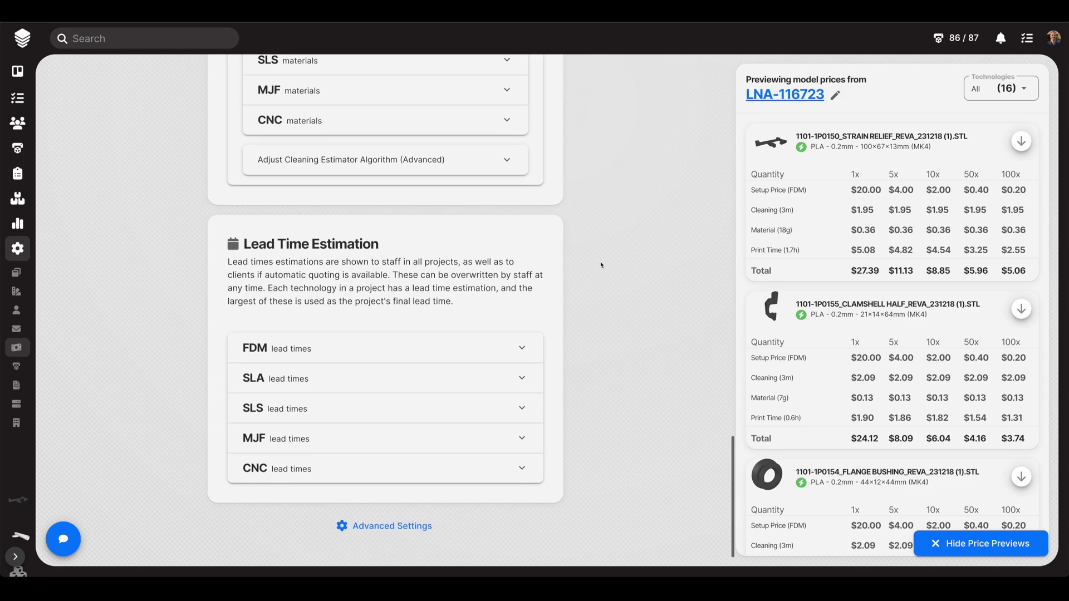
scroll(601, 265, down, 1)
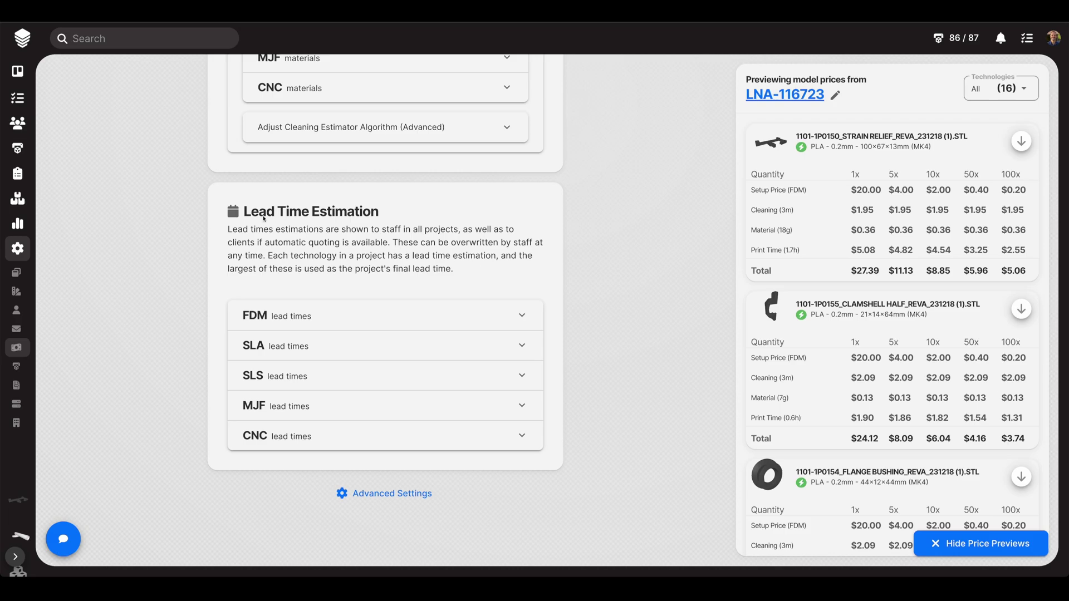
drag(245, 215, 378, 215)
click(393, 243)
scroll(392, 211, up, 4)
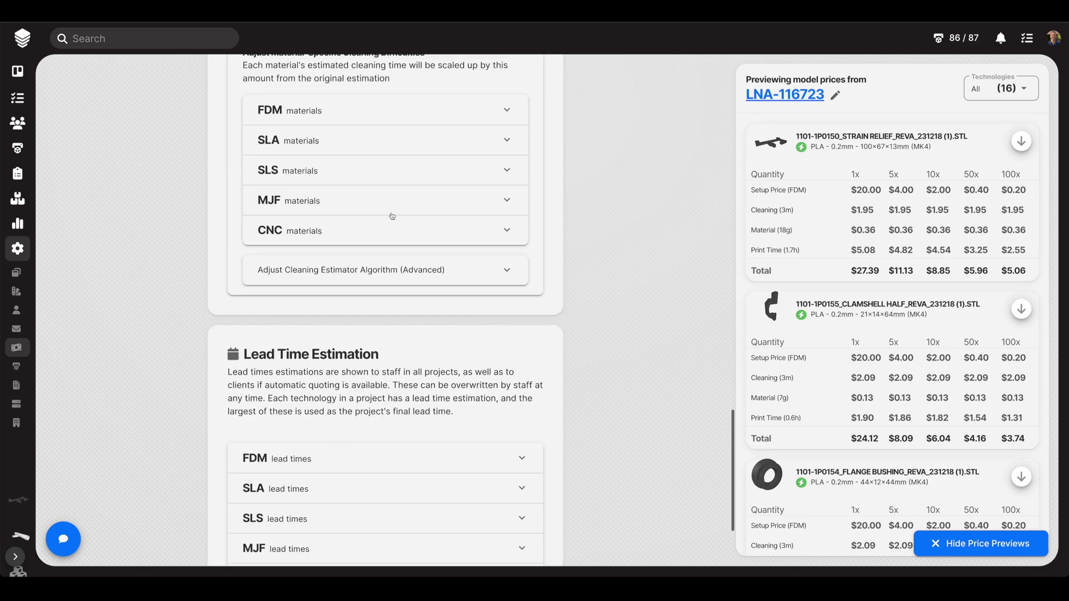
scroll(391, 285, down, 1)
scroll(391, 285, down, 3)
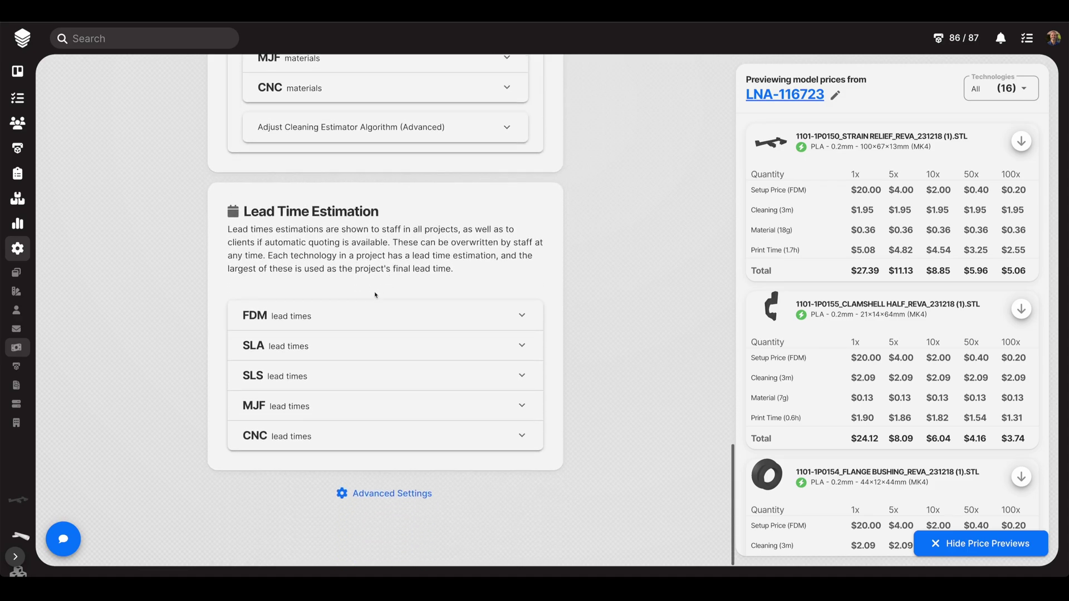
mouse_move(25, 255)
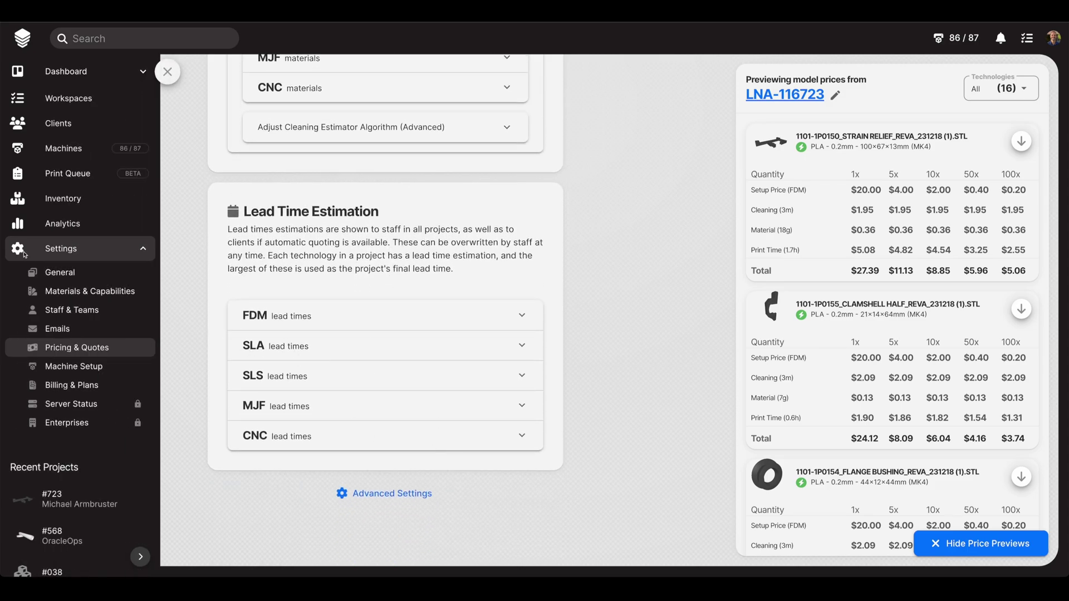
click(88, 293)
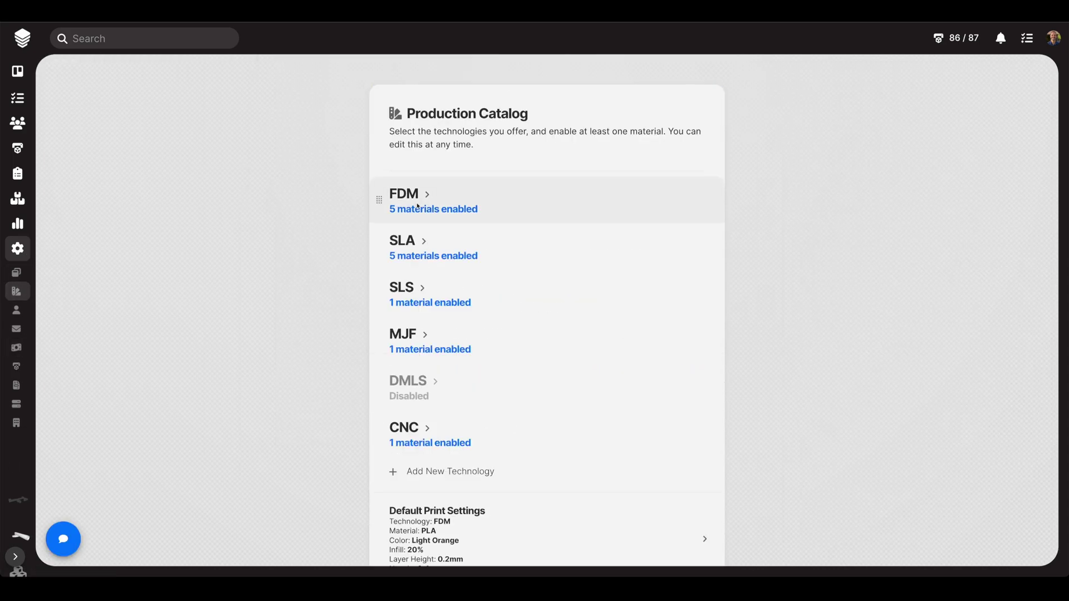
Open SLA's properties and show its Finish options, from Standard to Supreme Clear.
click(426, 201)
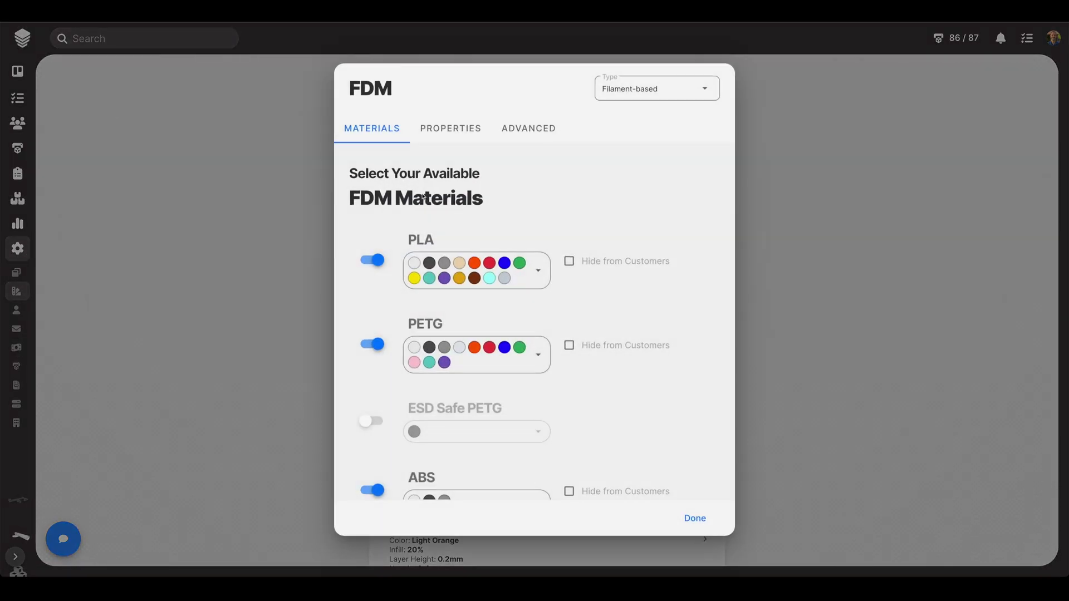
click(270, 162)
click(409, 251)
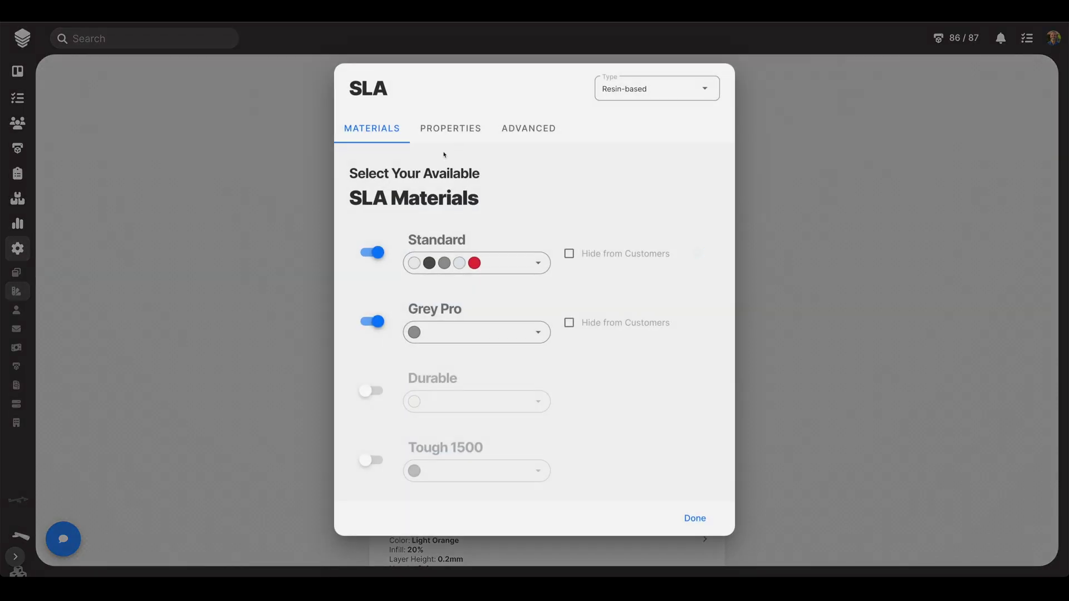
click(444, 132)
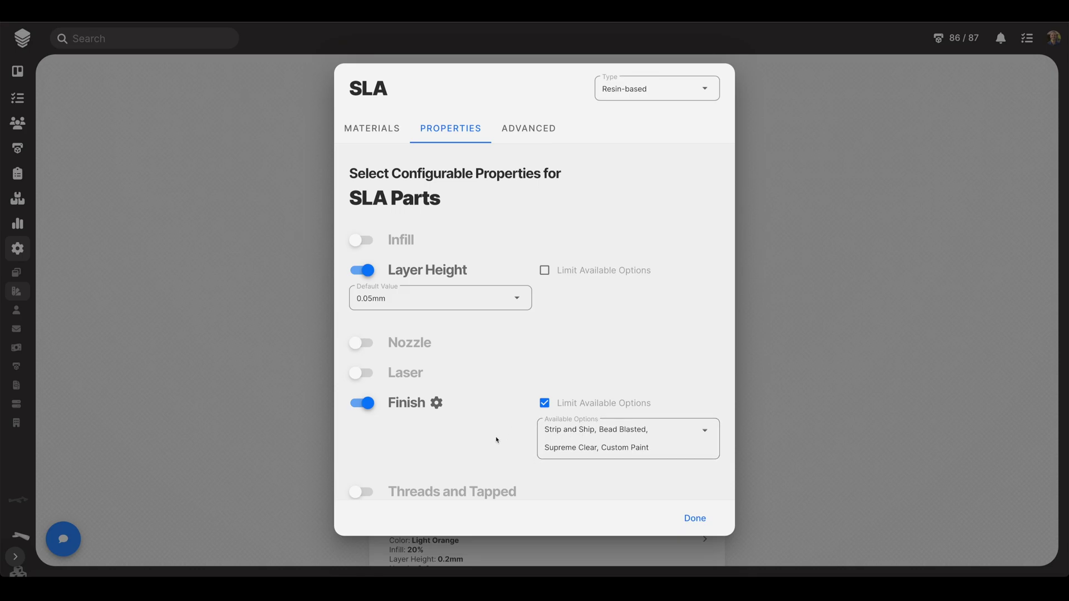
click(437, 403)
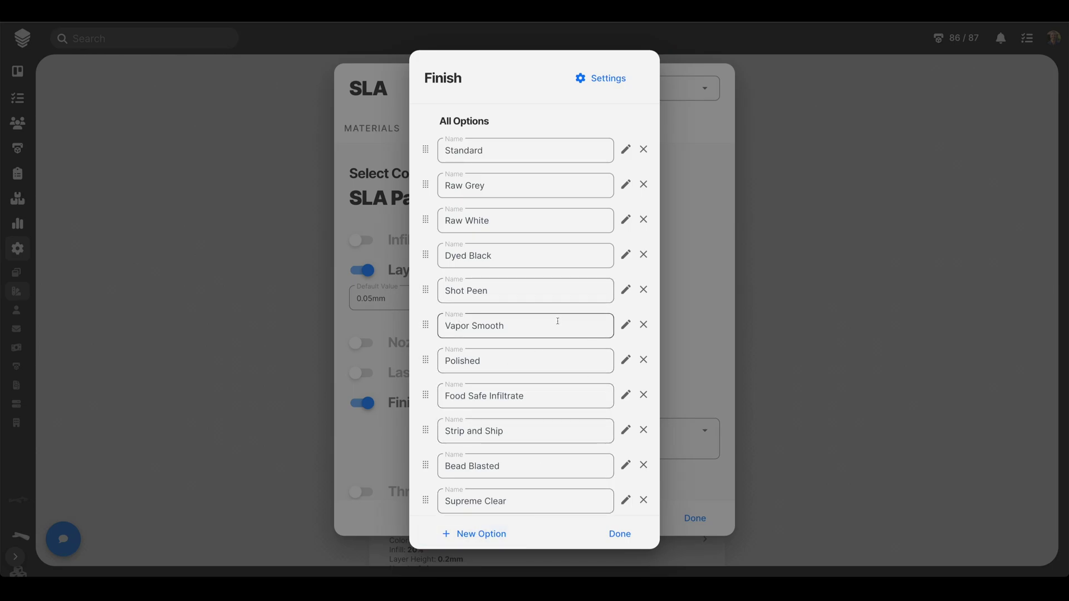
Try adding a price adjustment and toggling manual quote on the Dyed Black finish.
click(626, 256)
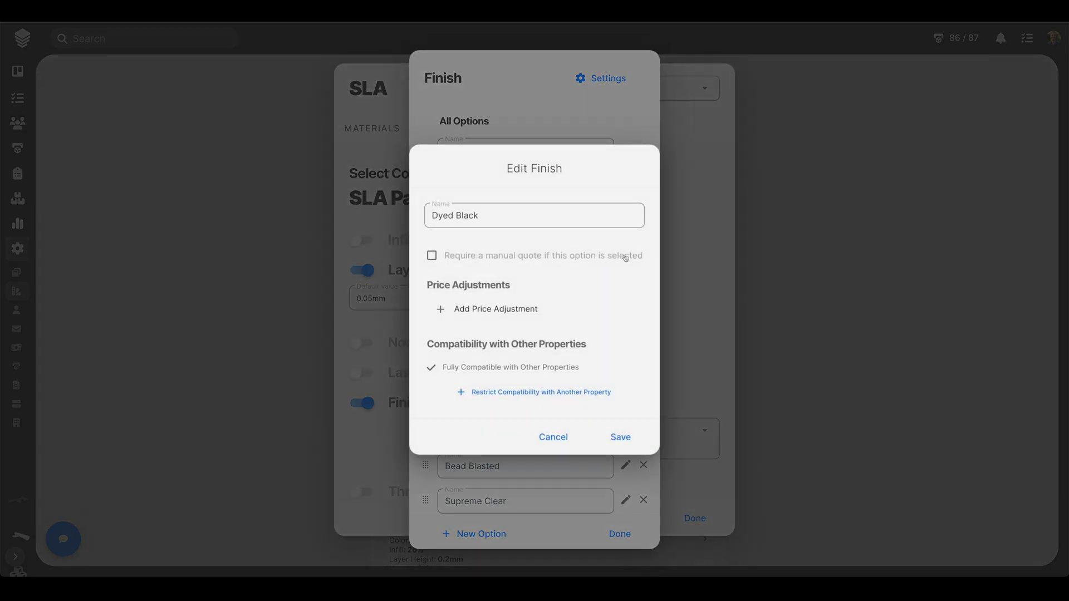
click(477, 311)
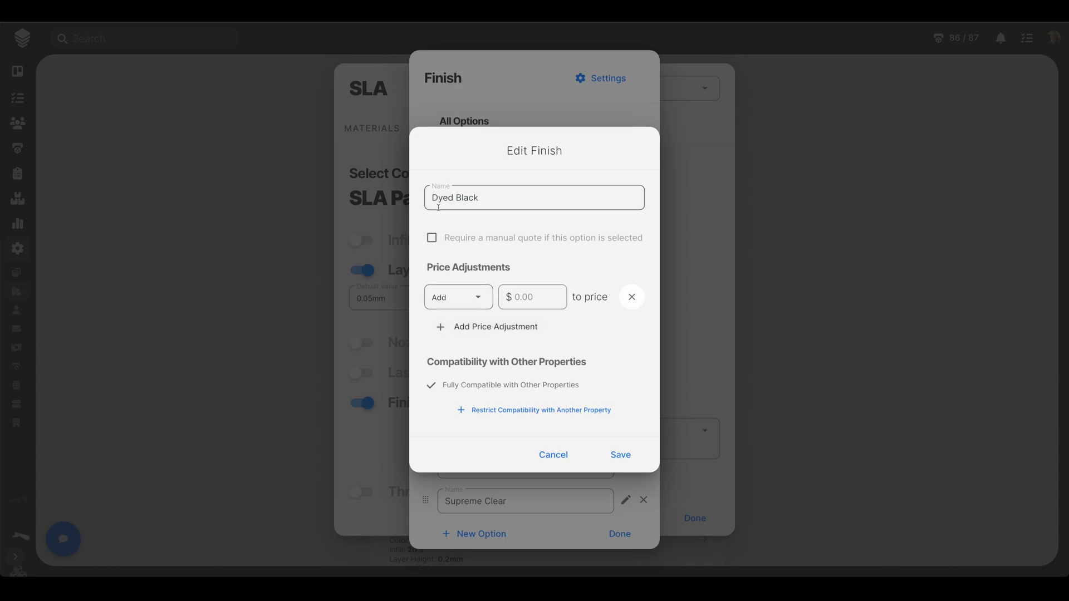
click(432, 239)
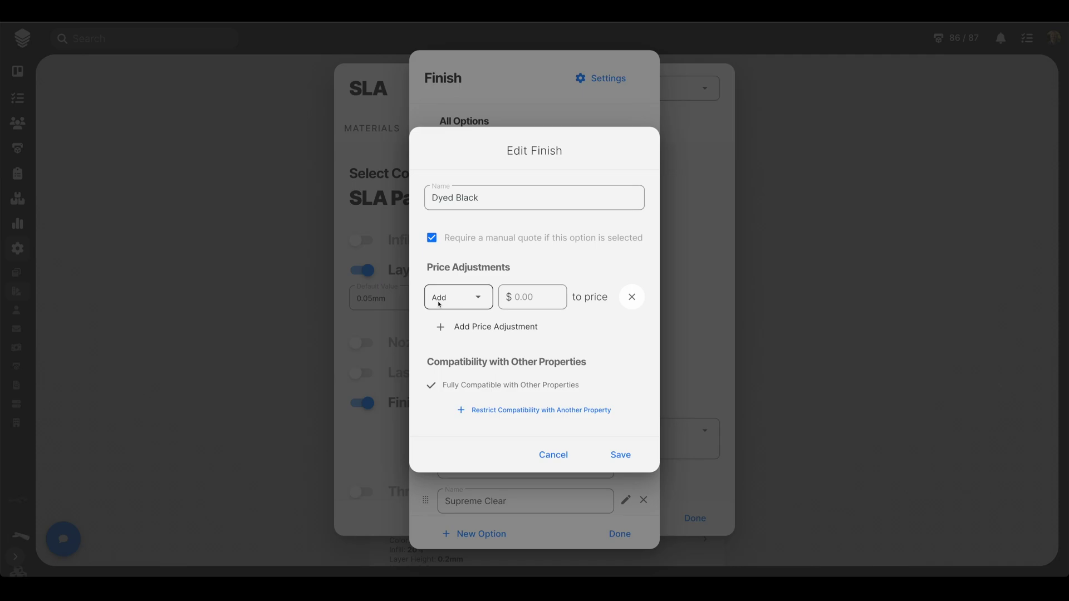
click(432, 239)
Discard the Dyed Black changes and open the Custom Paint finish for editing.
click(554, 455)
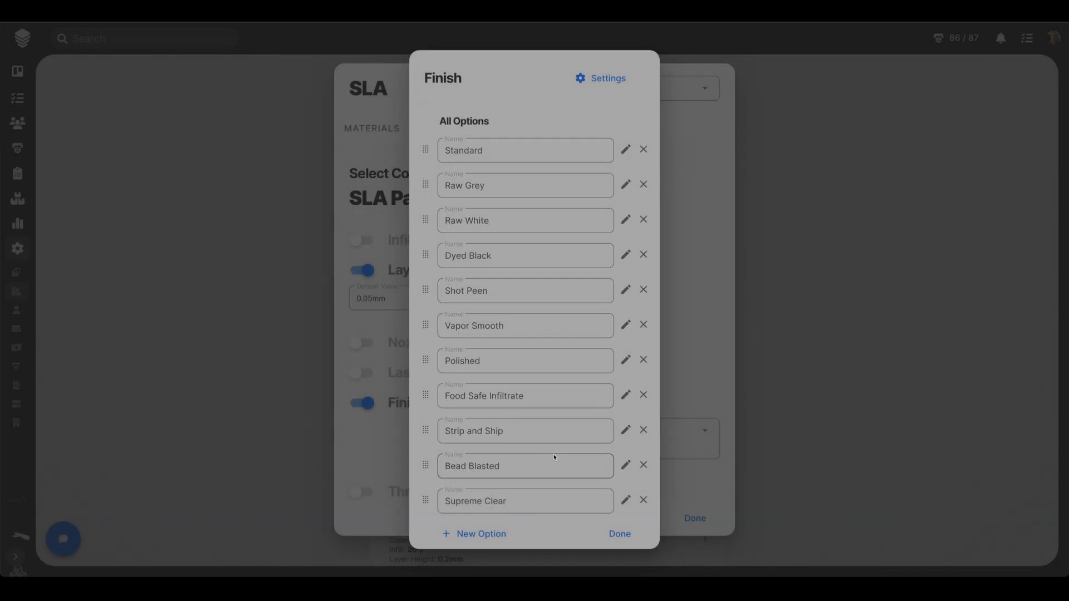
scroll(520, 427, down, 2)
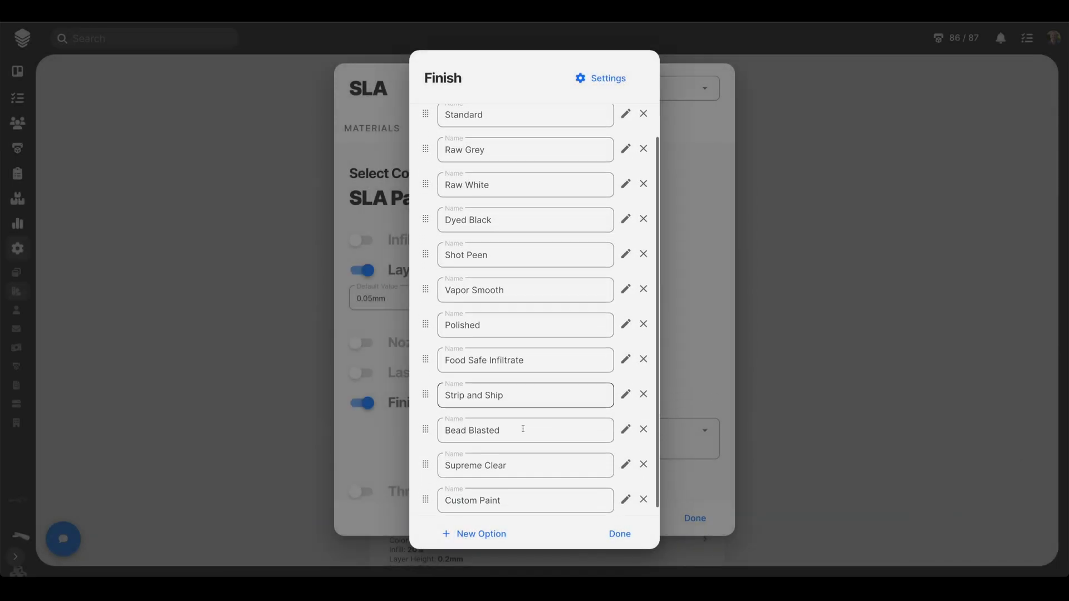
click(625, 492)
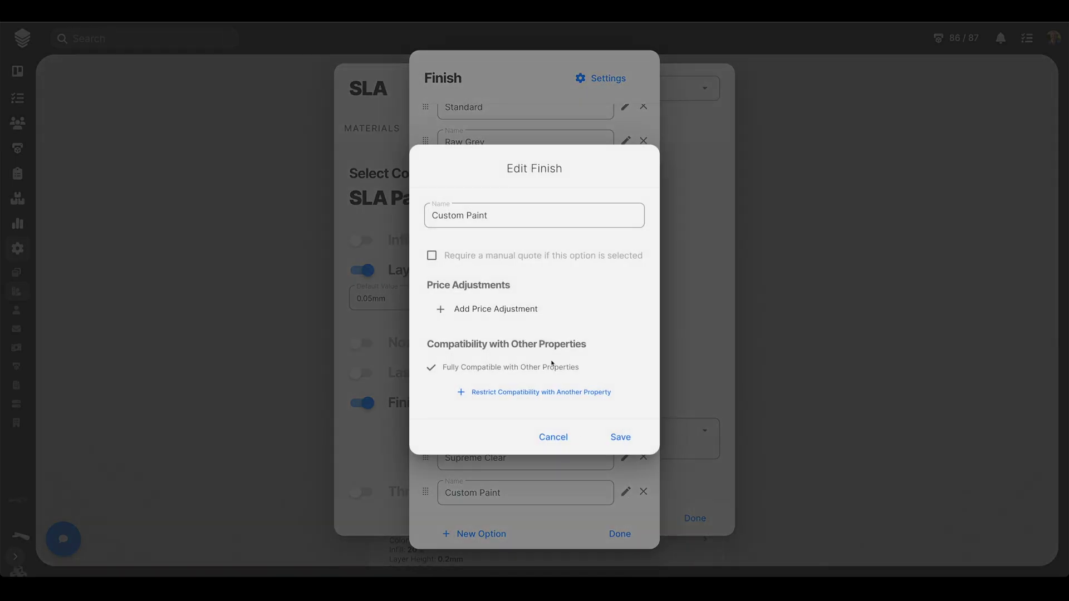
Toggle manual quote on Custom Paint off again and add a price adjustment of 1.
click(432, 256)
click(432, 256)
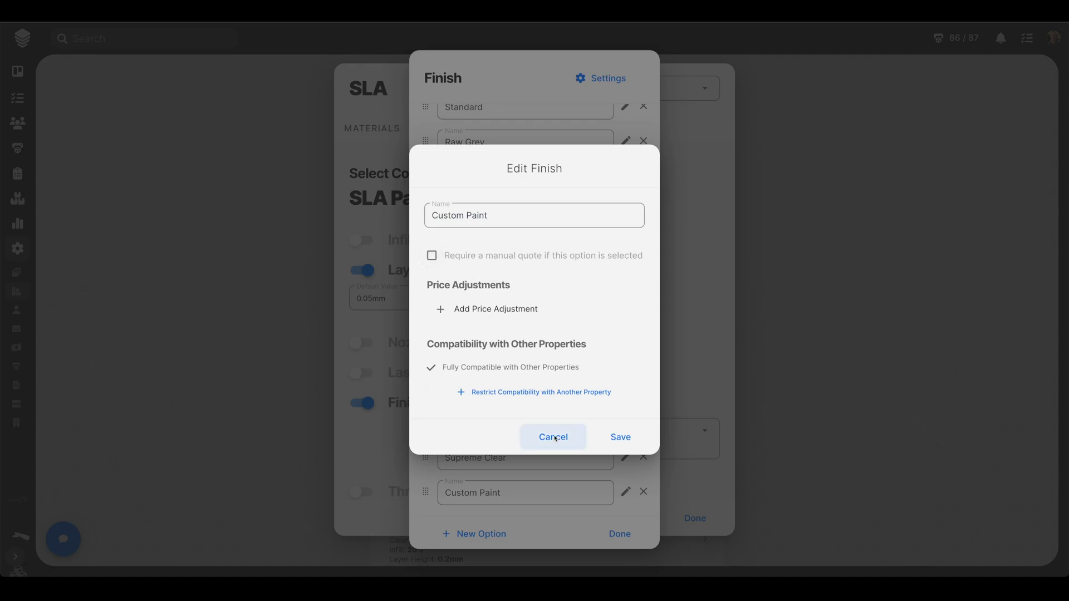
click(501, 309)
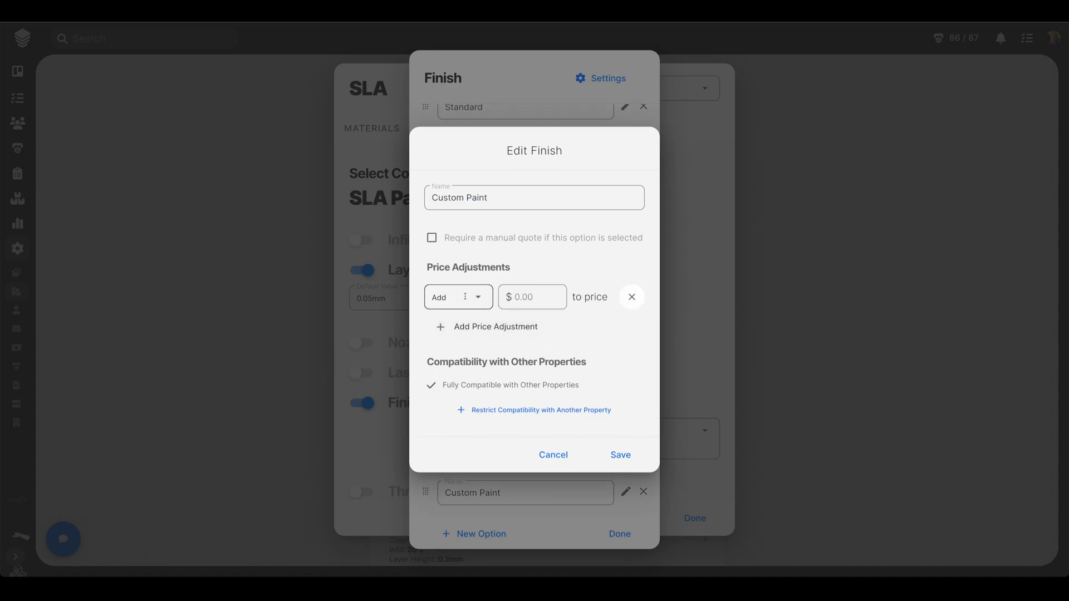
click(478, 298)
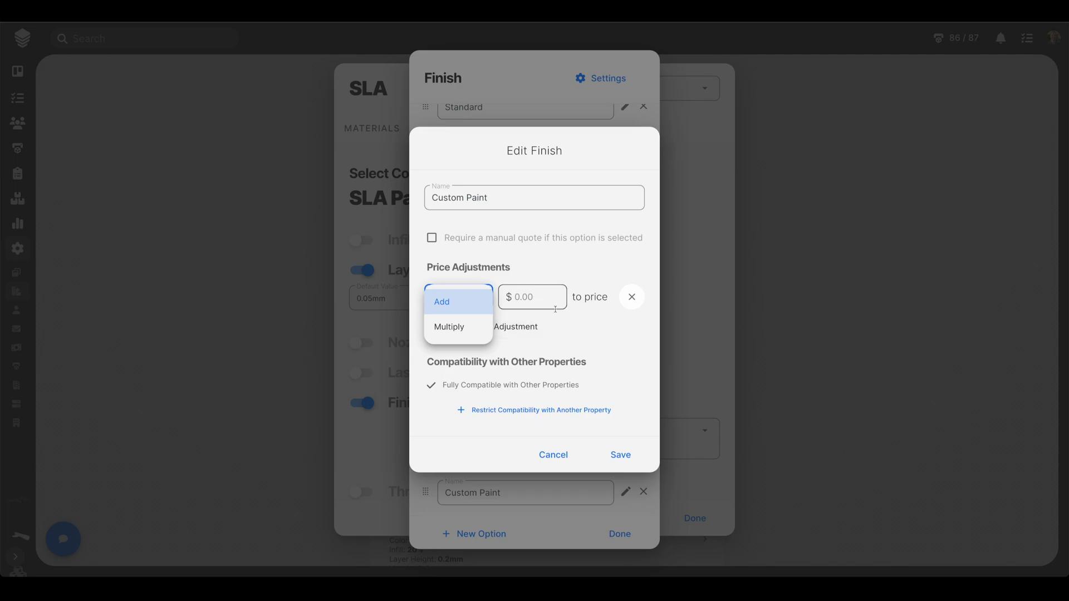
click(541, 299)
text(1)
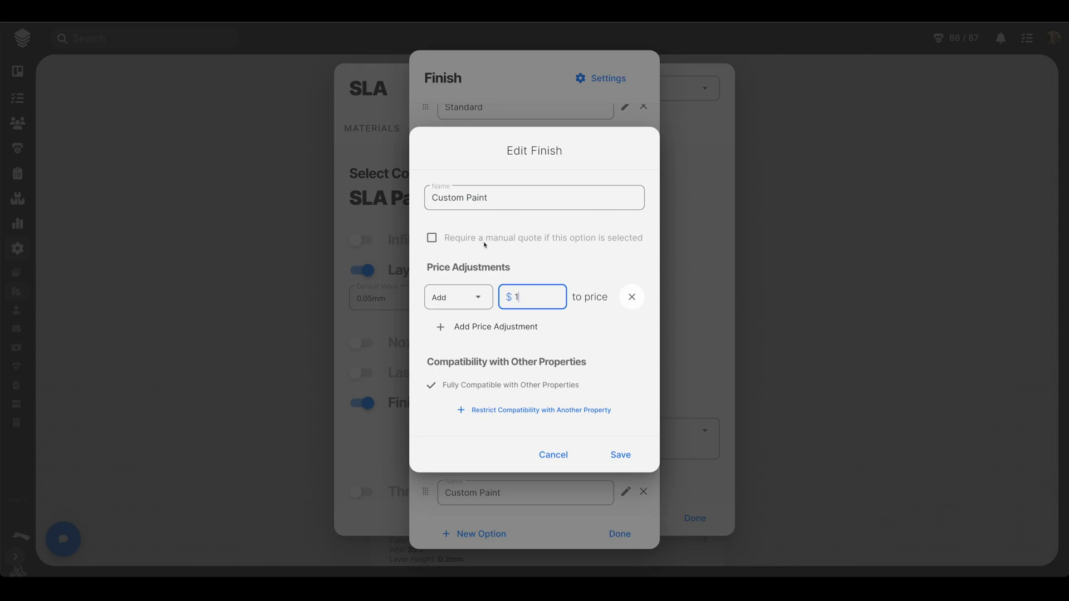
Switch the adjustment to Multiply by 1, remove it, and cancel the Custom Paint edits.
click(480, 298)
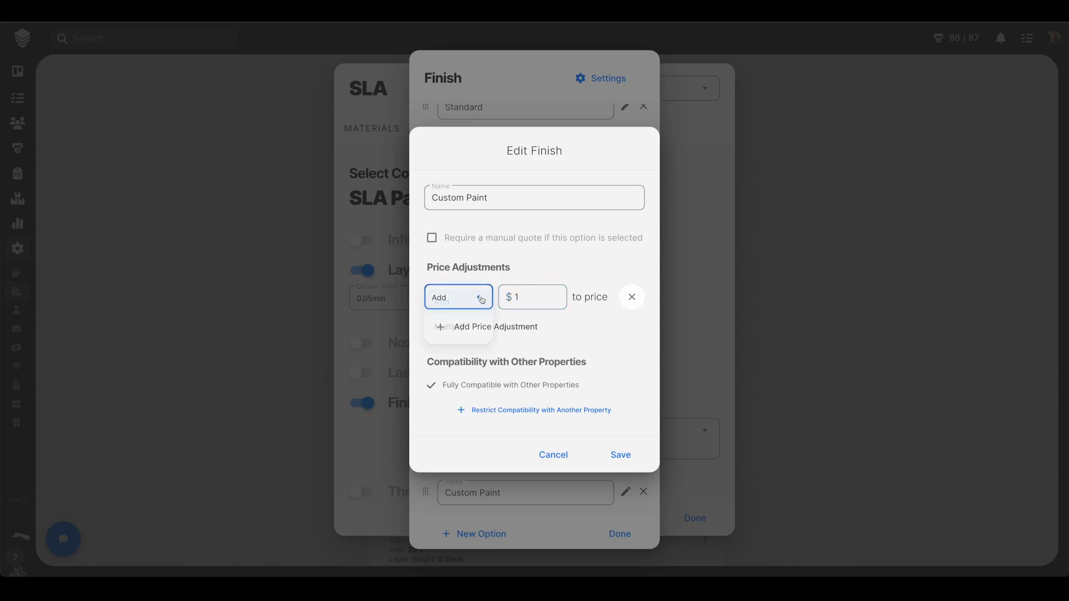
click(465, 332)
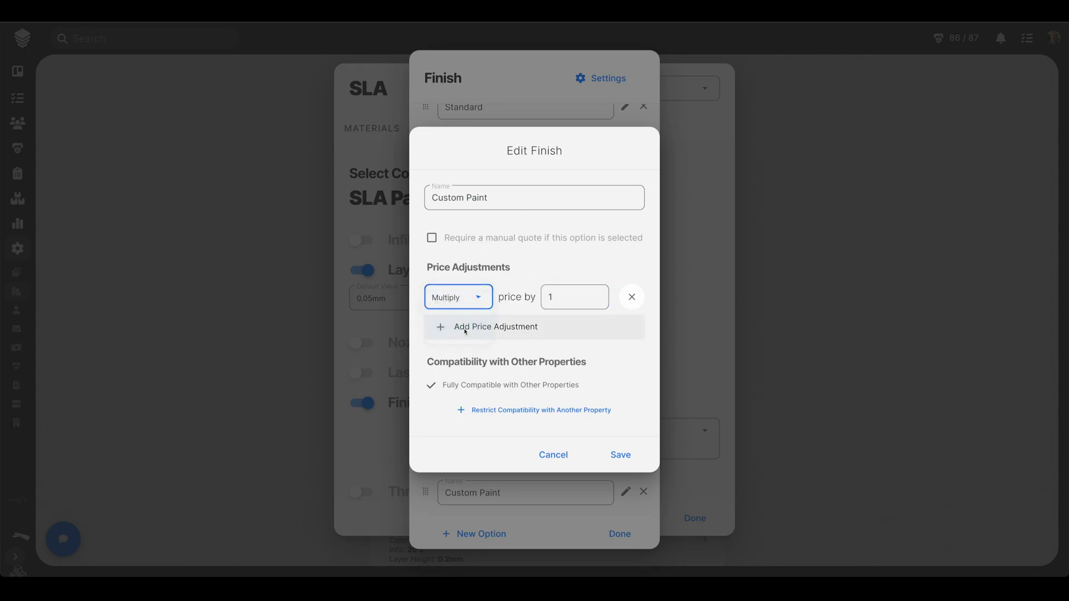
double_click(549, 306)
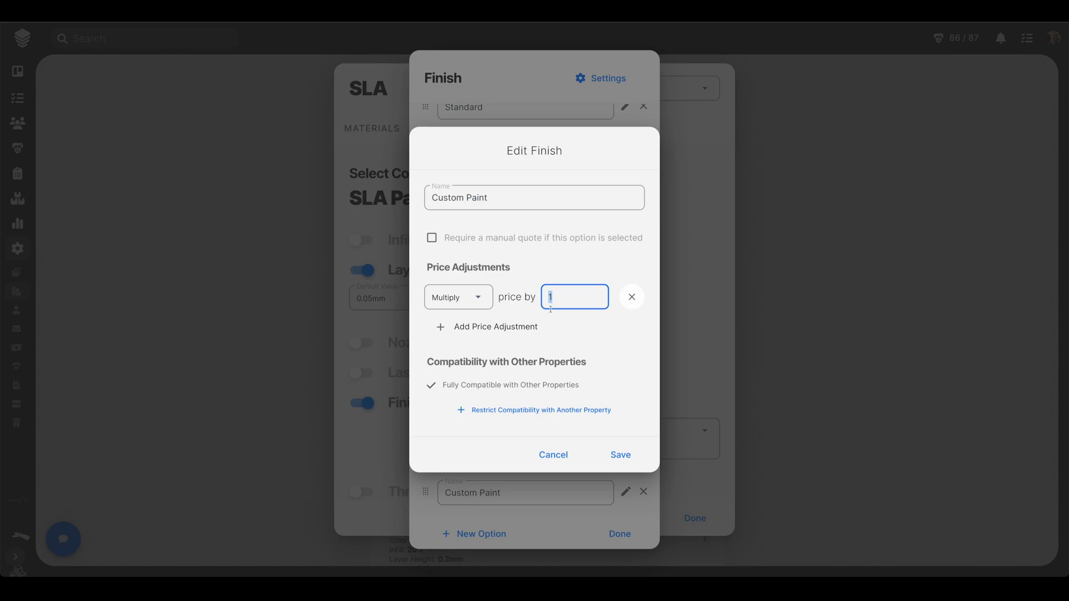
click(634, 297)
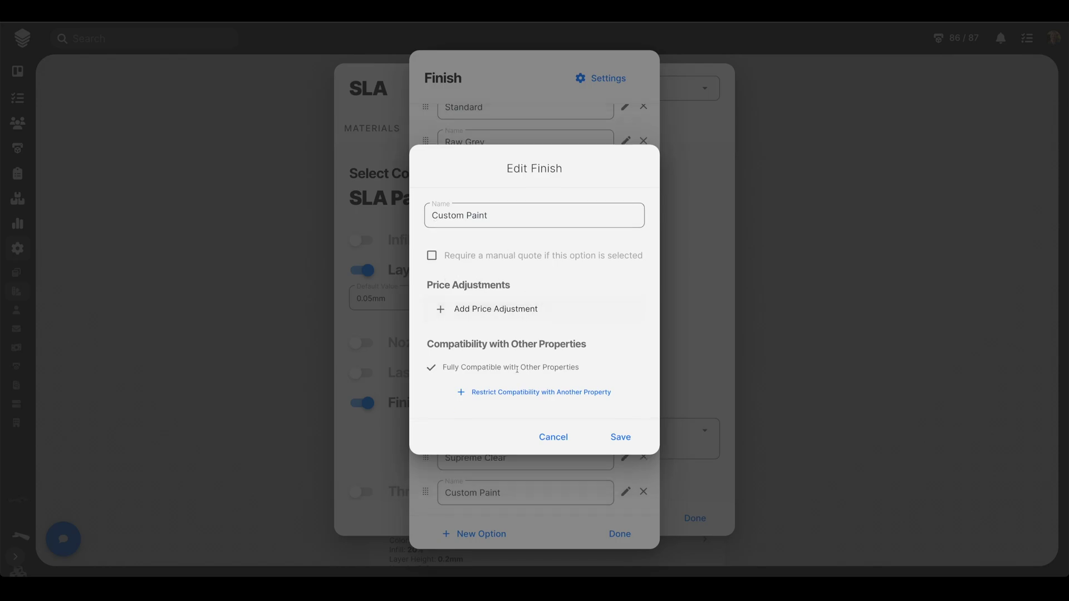
click(552, 437)
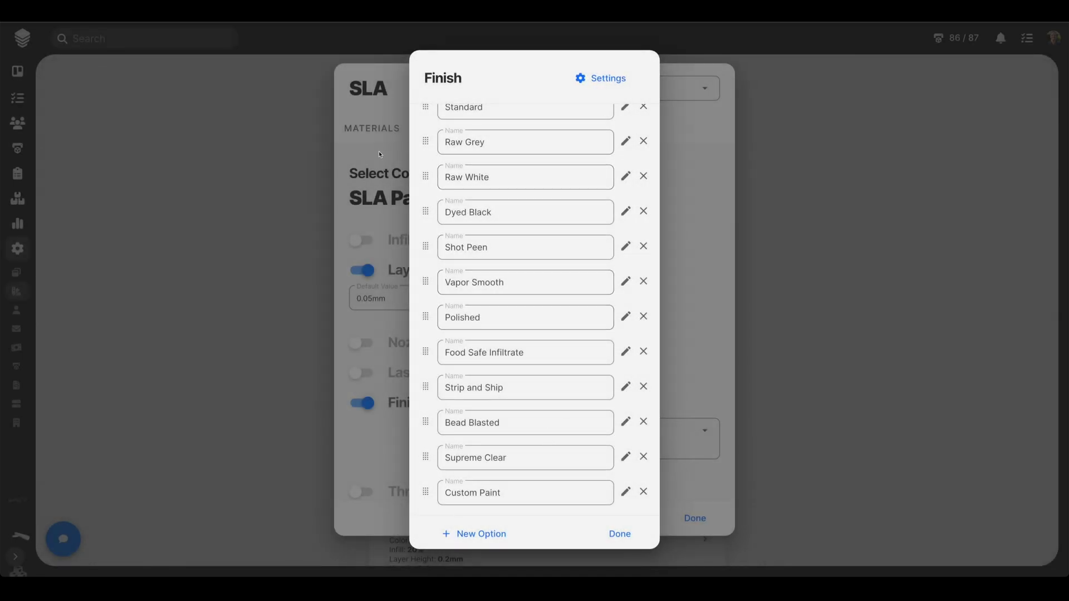
Close the Finish options and SLA dialogs with Done and go to Settings > Pricing & Quotes.
click(358, 158)
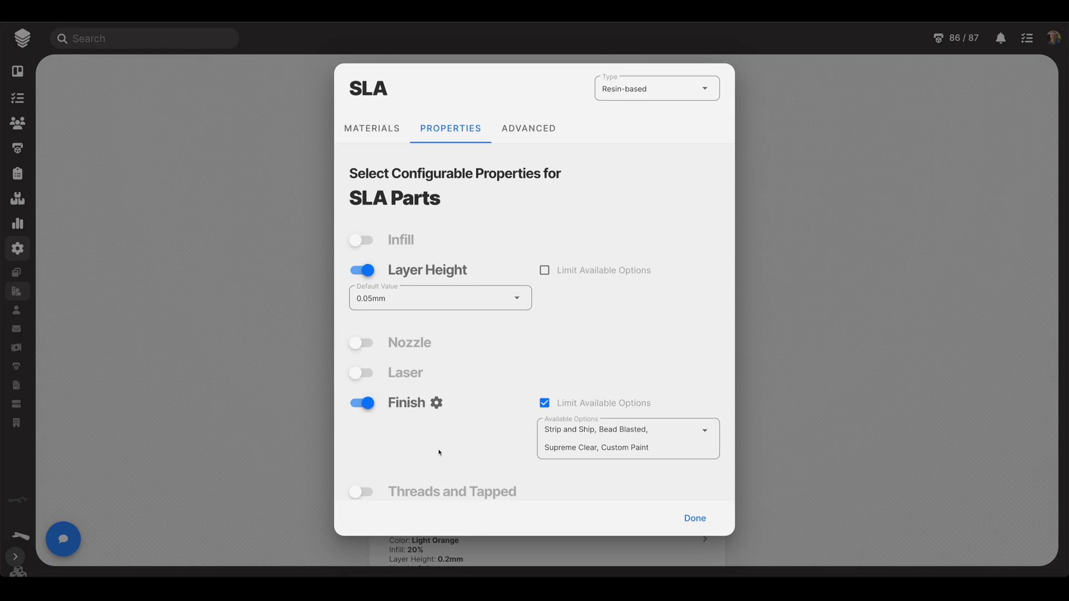
click(695, 526)
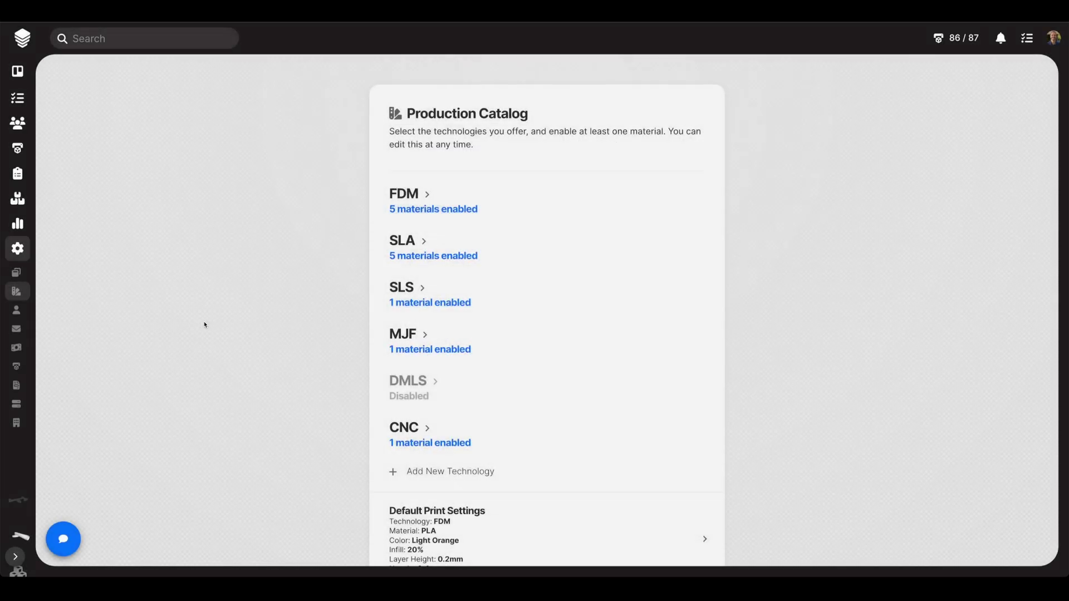
mouse_move(28, 295)
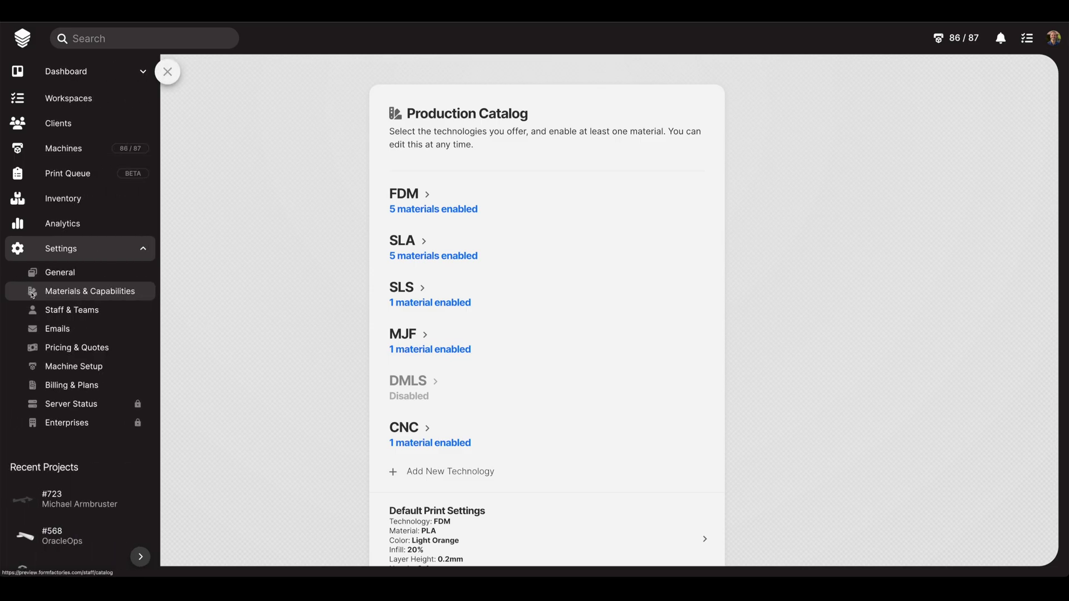
click(67, 348)
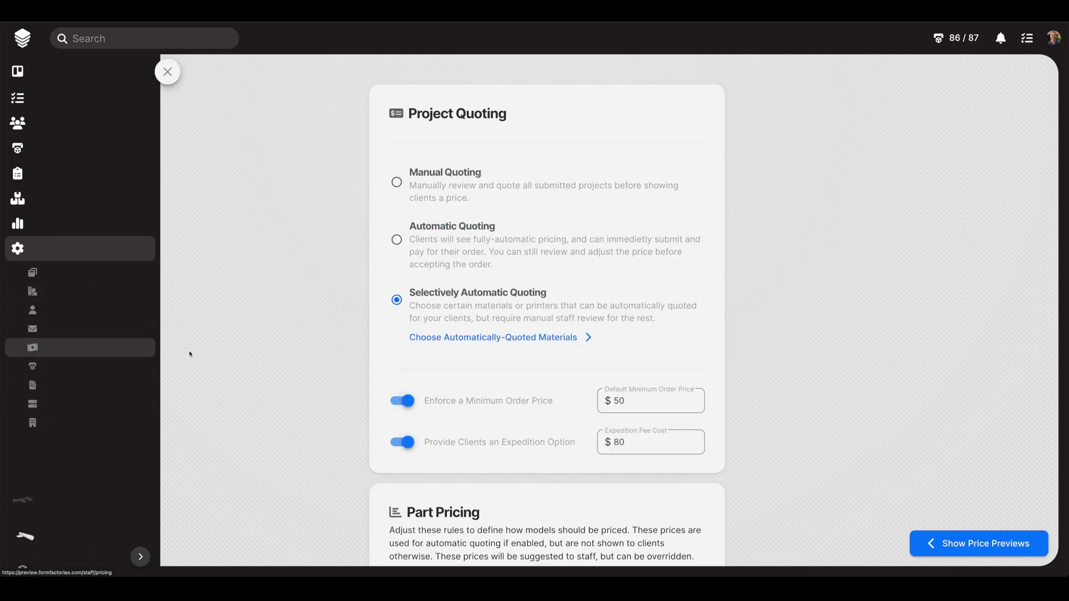
Expand FDM lead times under Lead Time Estimation and choose the Price Based strategy.
scroll(255, 382, down, 20)
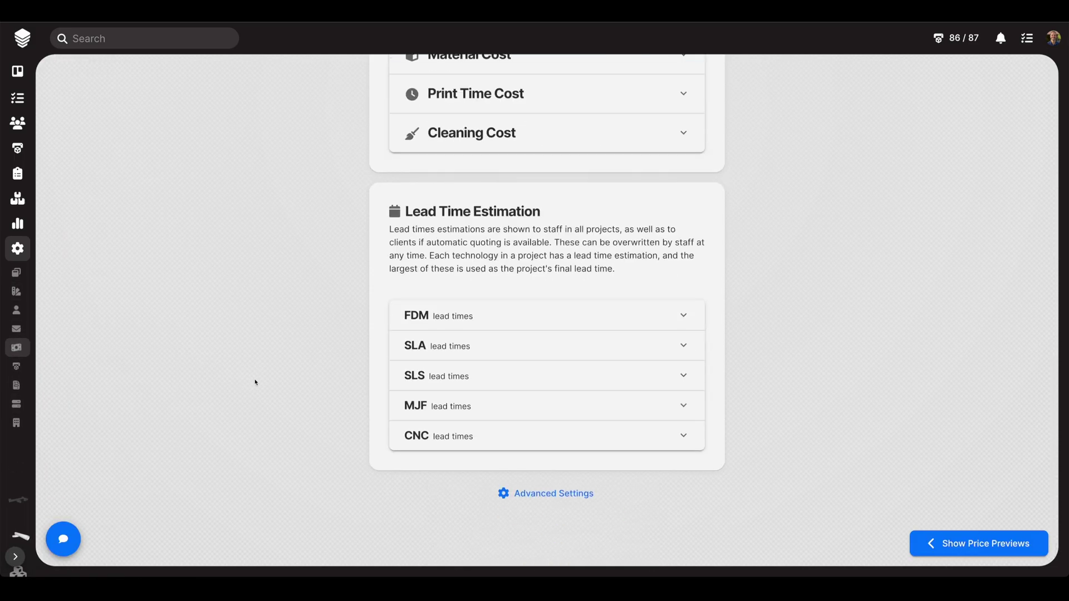
click(675, 316)
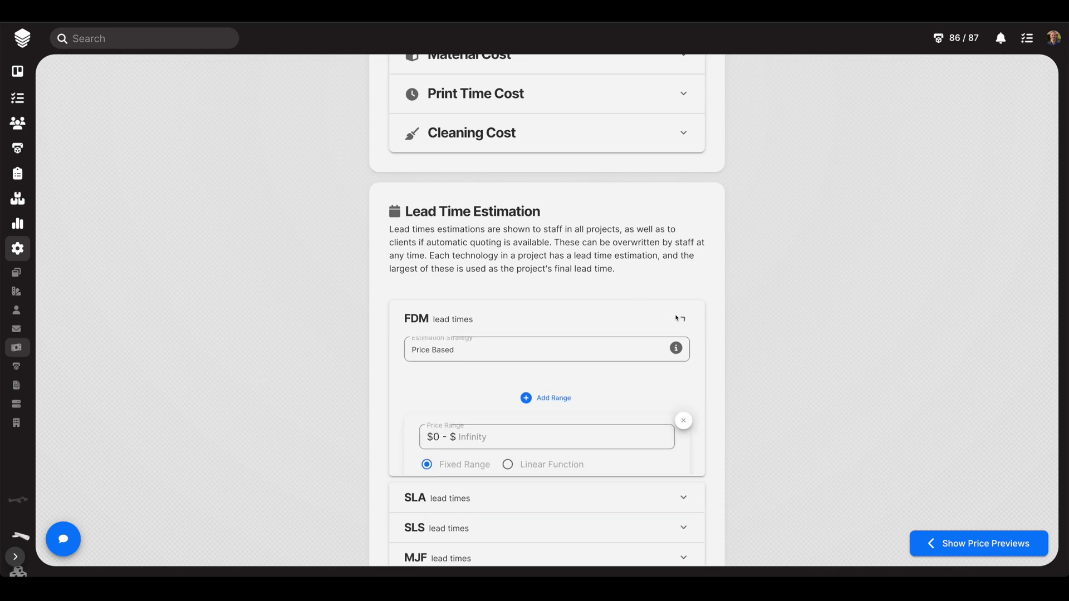
click(537, 355)
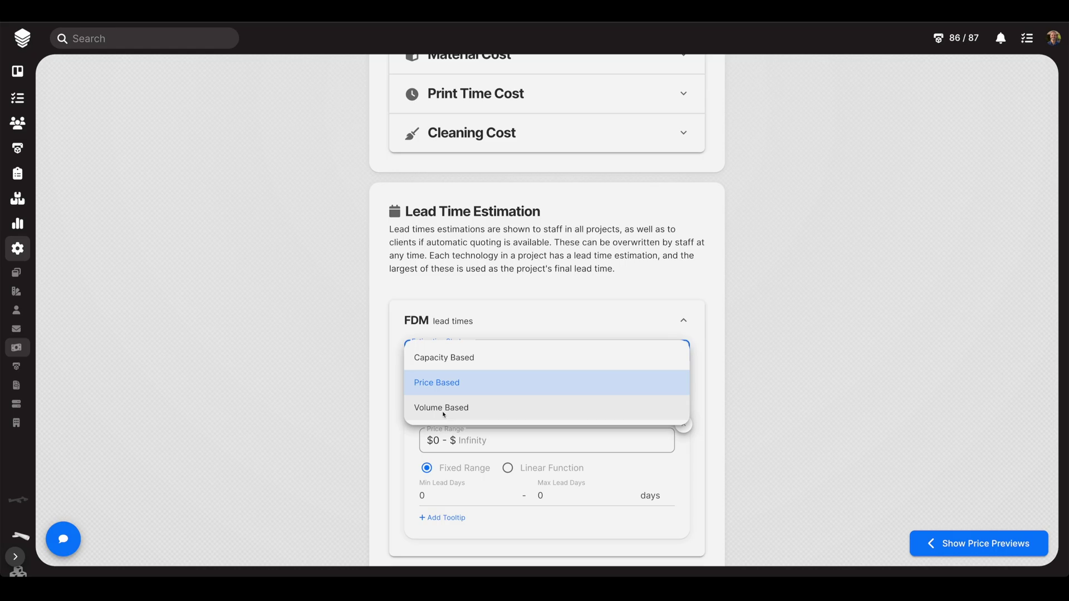
click(443, 383)
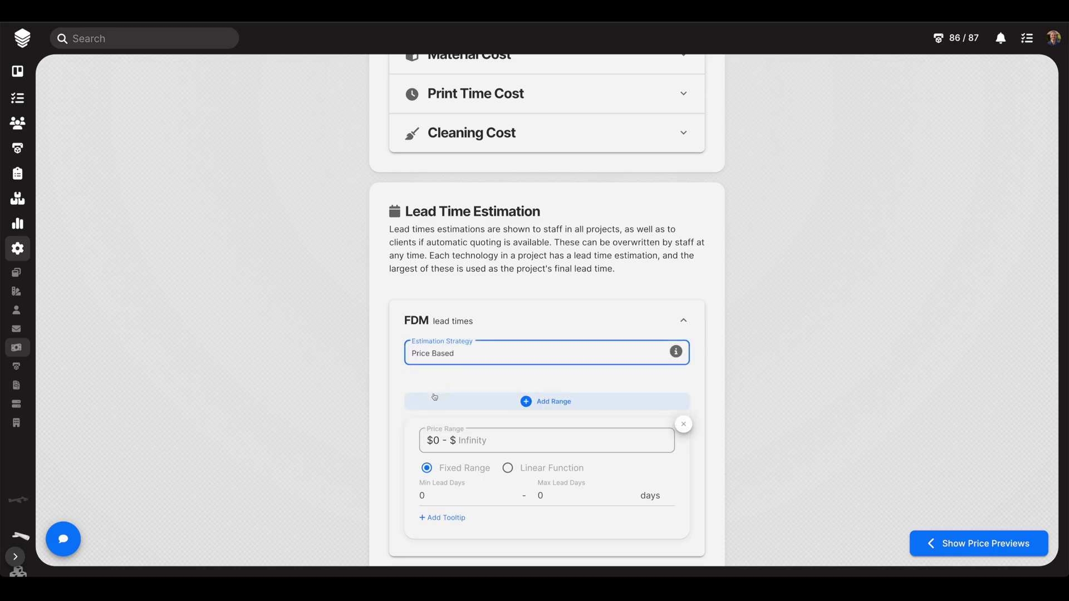
Add an FDM price range and set its upper price bound to $100.
click(435, 397)
scroll(446, 368, down, 3)
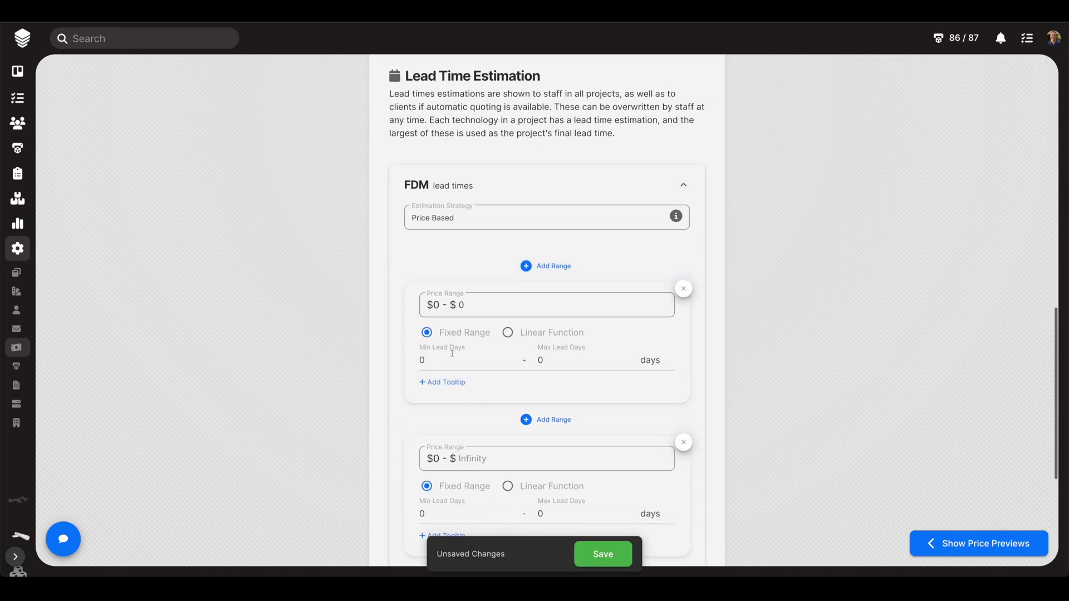
click(488, 306)
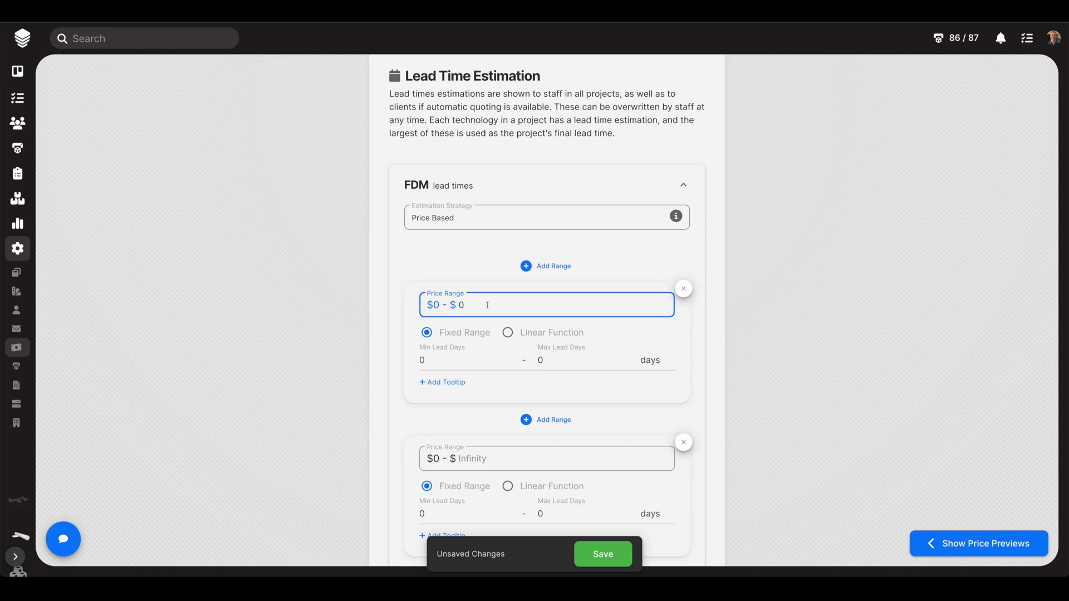
key(BackSpace)
text(100)
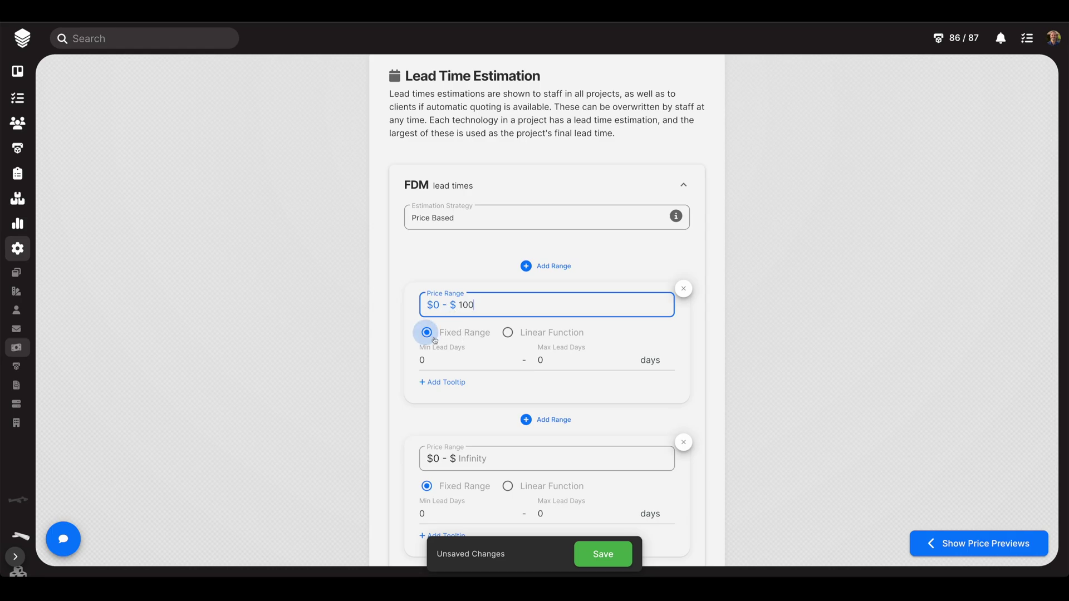
Switch the first range to Linear Function and back to Fixed Range, then insert another range.
click(508, 333)
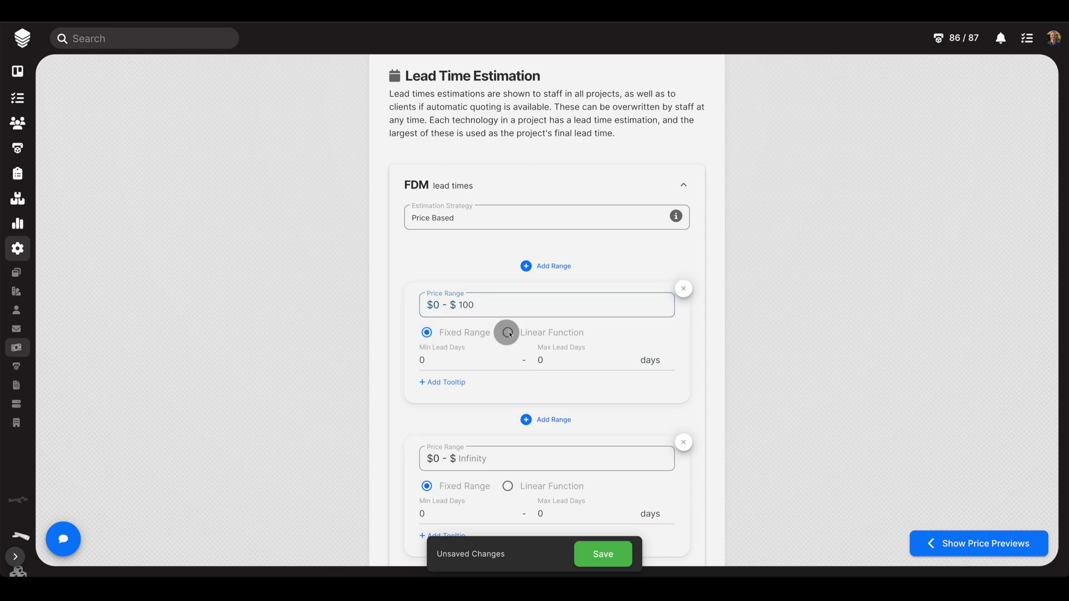
click(426, 334)
click(429, 362)
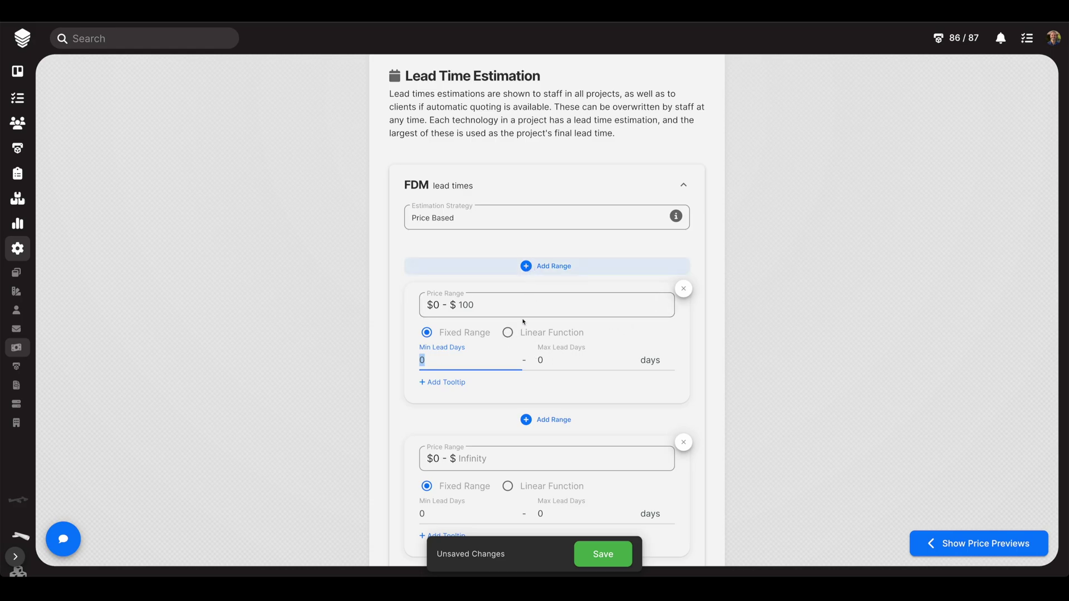
click(527, 266)
Add one more range and set the three upper price bounds to 100, 200 and 300.
scroll(527, 423, down, 3)
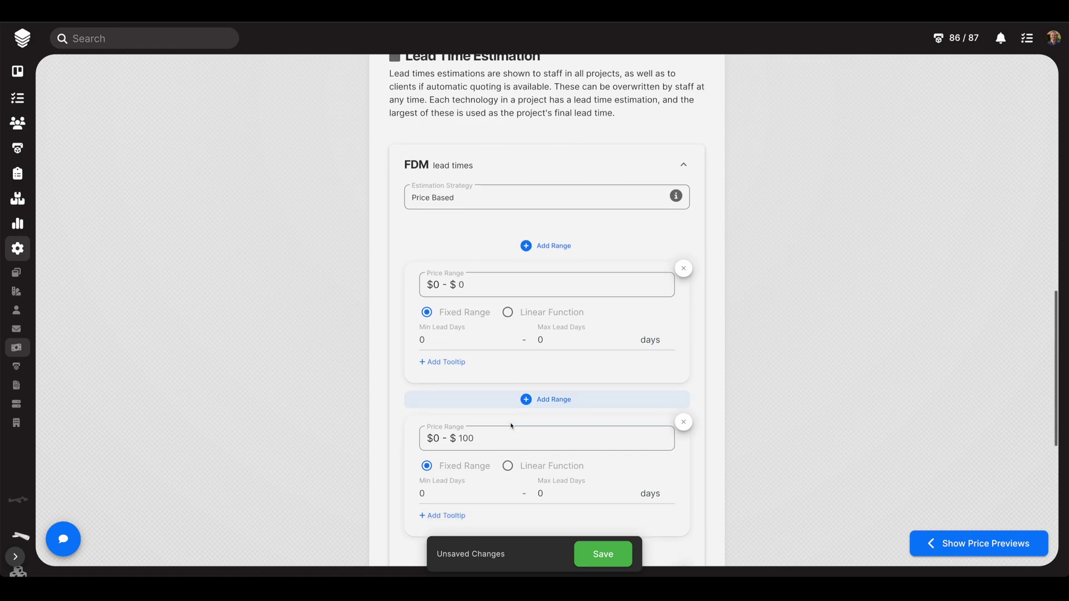
click(529, 277)
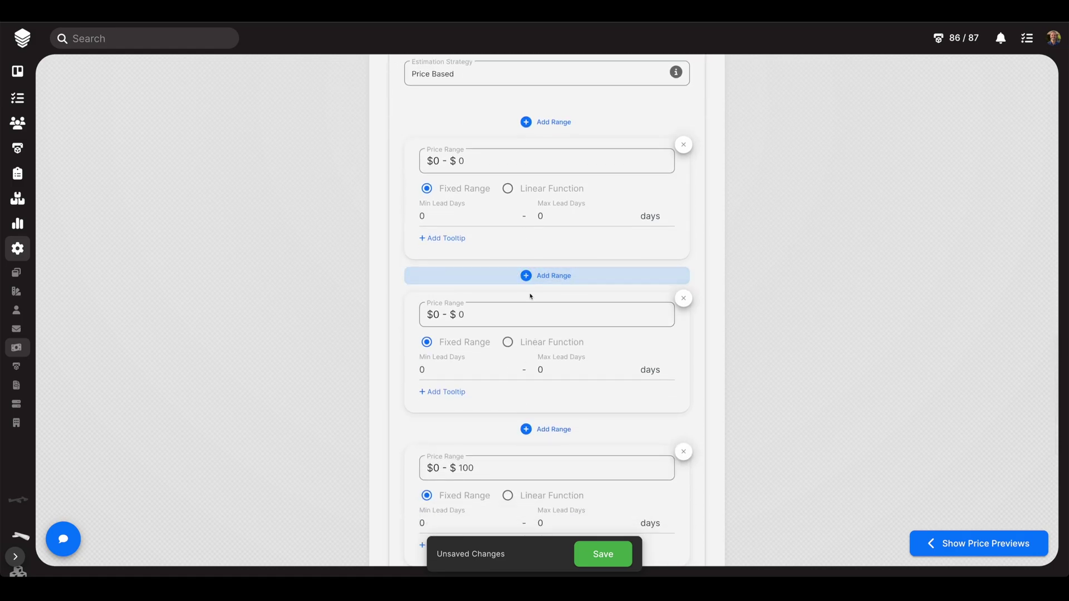
click(485, 161)
key(BackSpace)
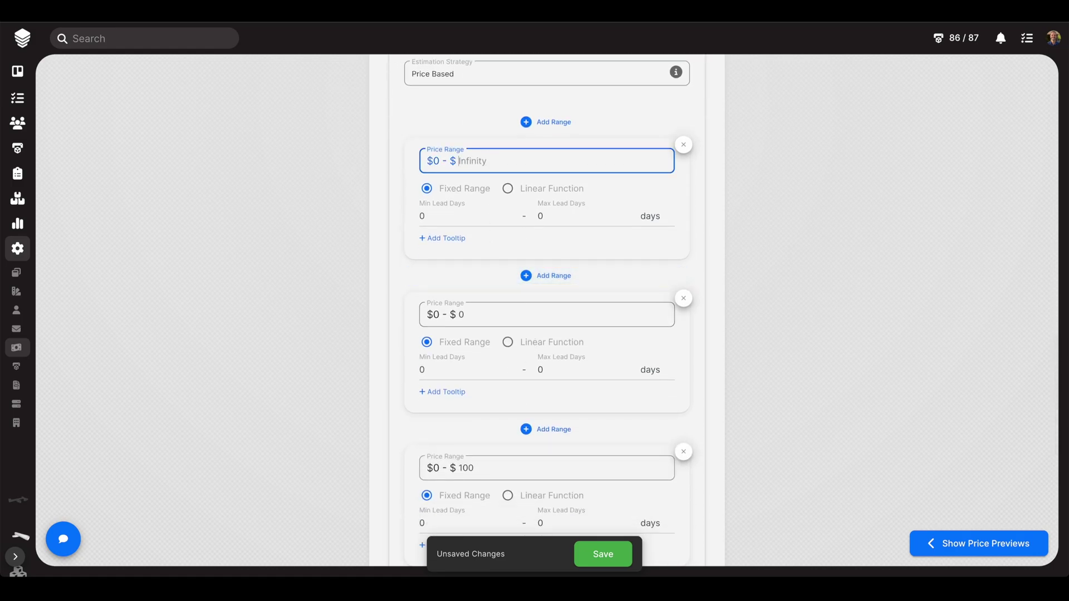
text(100)
click(484, 316)
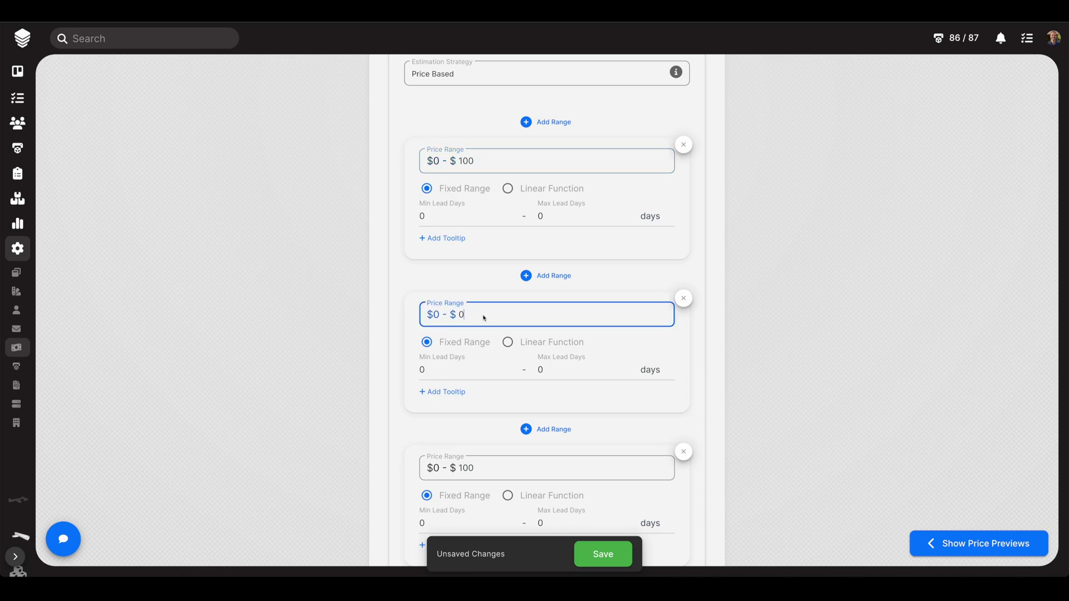
key(BackSpace)
text(200)
scroll(467, 341, down, 1)
drag(478, 444, 414, 444)
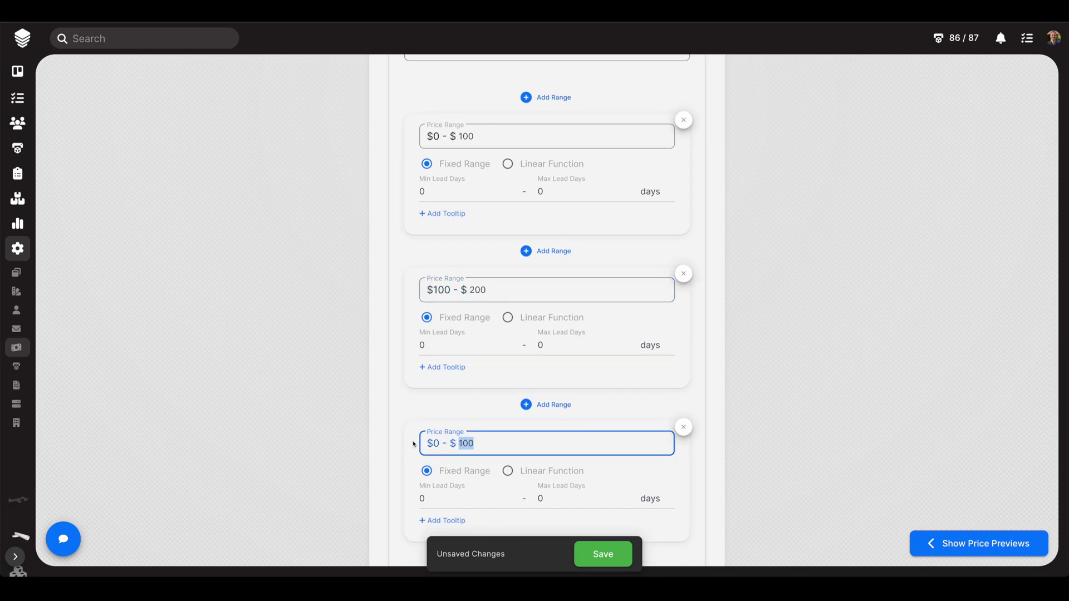
text(300)
scroll(496, 248, up, 2)
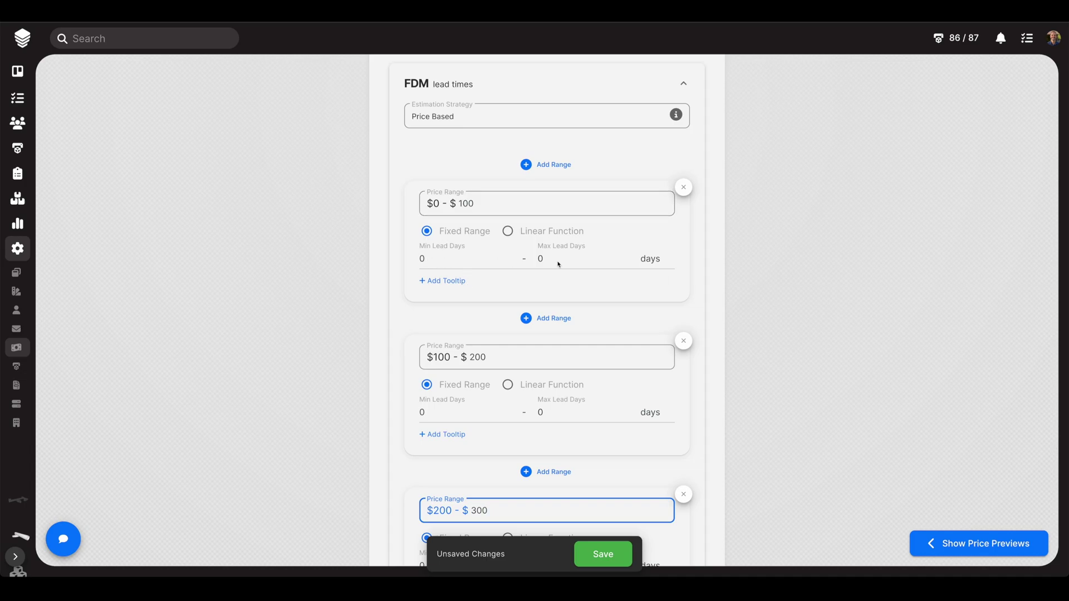
Give the $0–$100 range a lead time of 3 to 5 days.
drag(444, 264, 410, 261)
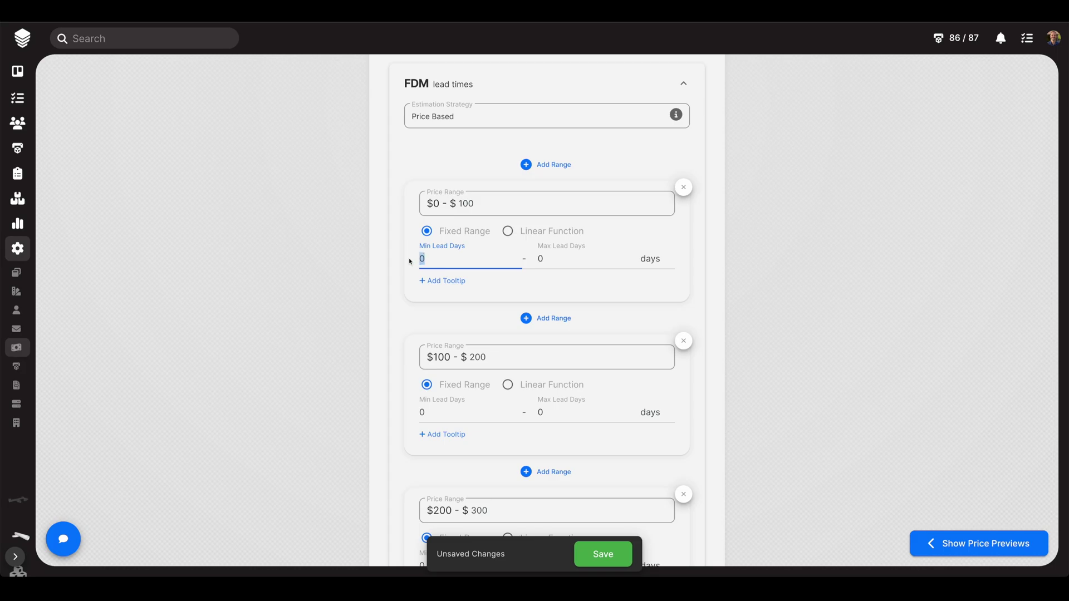
text(3)
drag(551, 259, 538, 260)
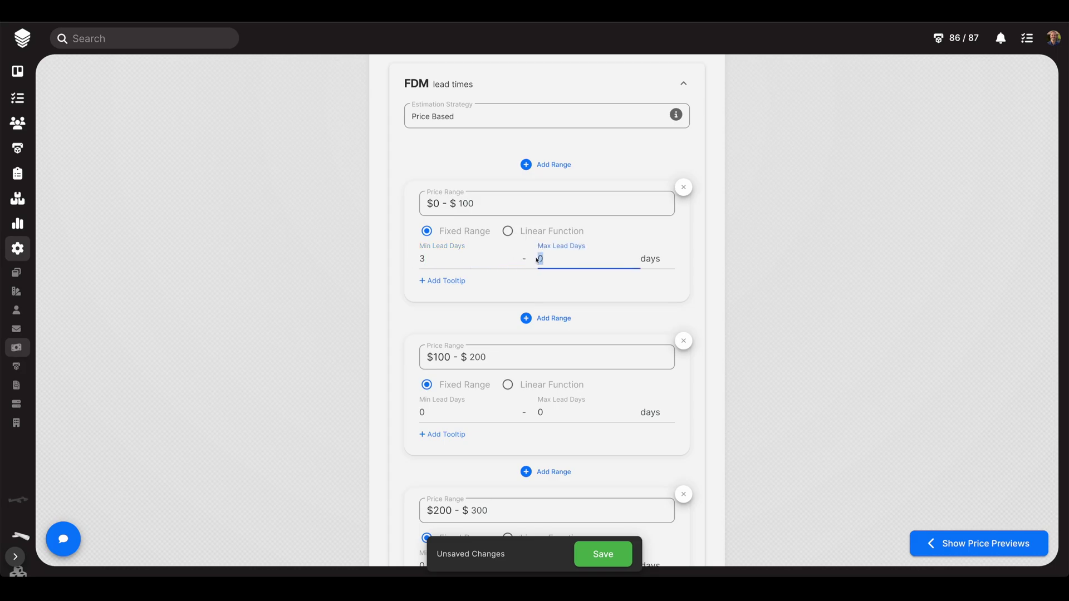
text(5)
click(335, 285)
scroll(330, 351, down, 1)
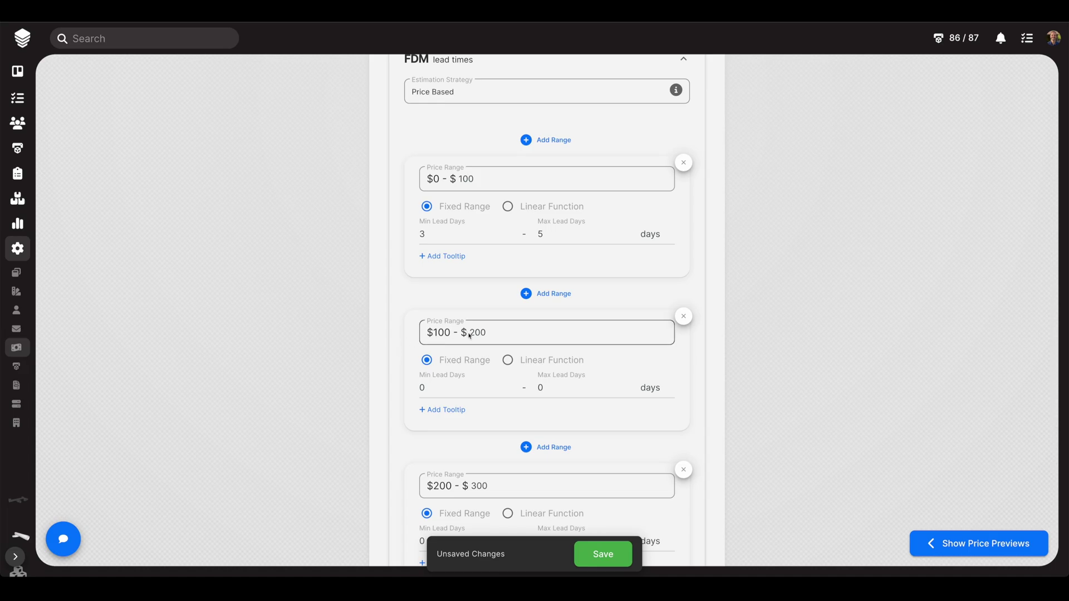
Set the $100–$200 range's lead time to 0–2 days, after first trying 5–6.
click(413, 391)
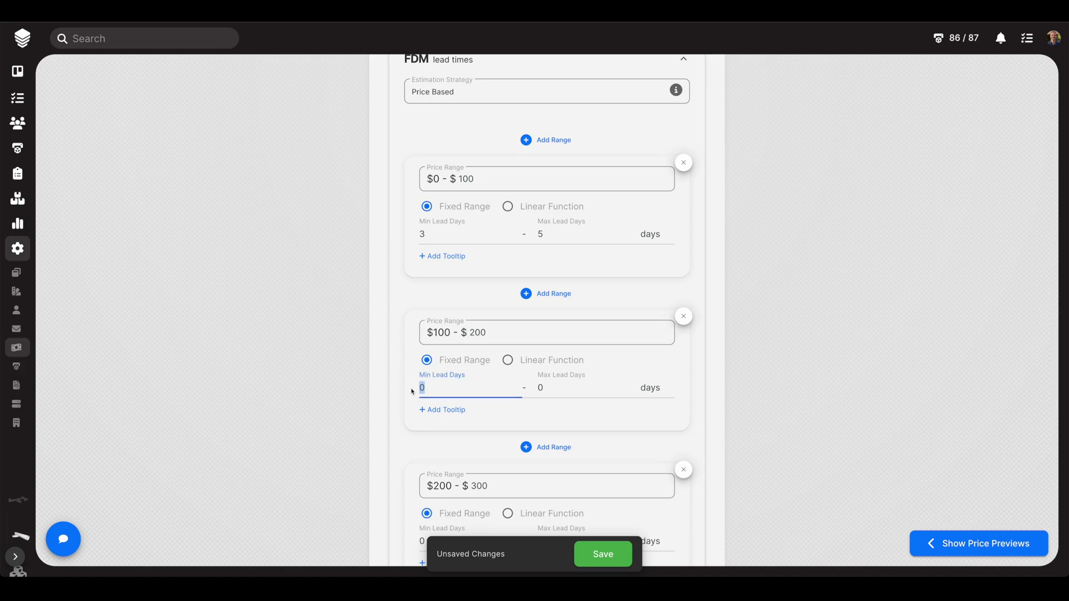
text(5)
key(Tab)
text(6)
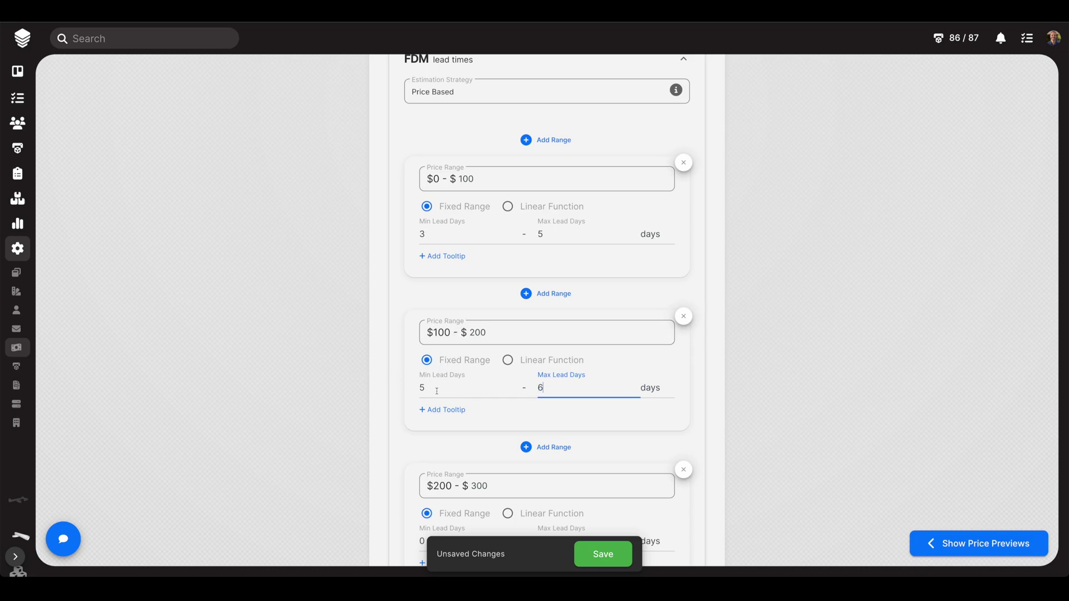
click(411, 388)
text(0)
click(546, 389)
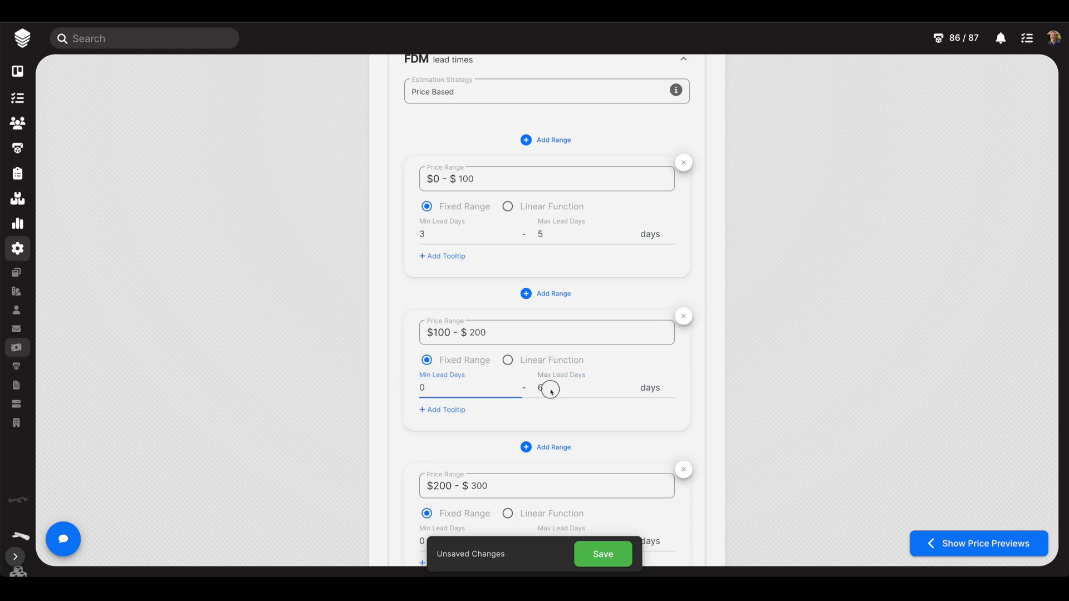
text(2)
Set the $0–$100 range to 0–2 days, trying Linear Function before returning to Fixed Range.
click(415, 239)
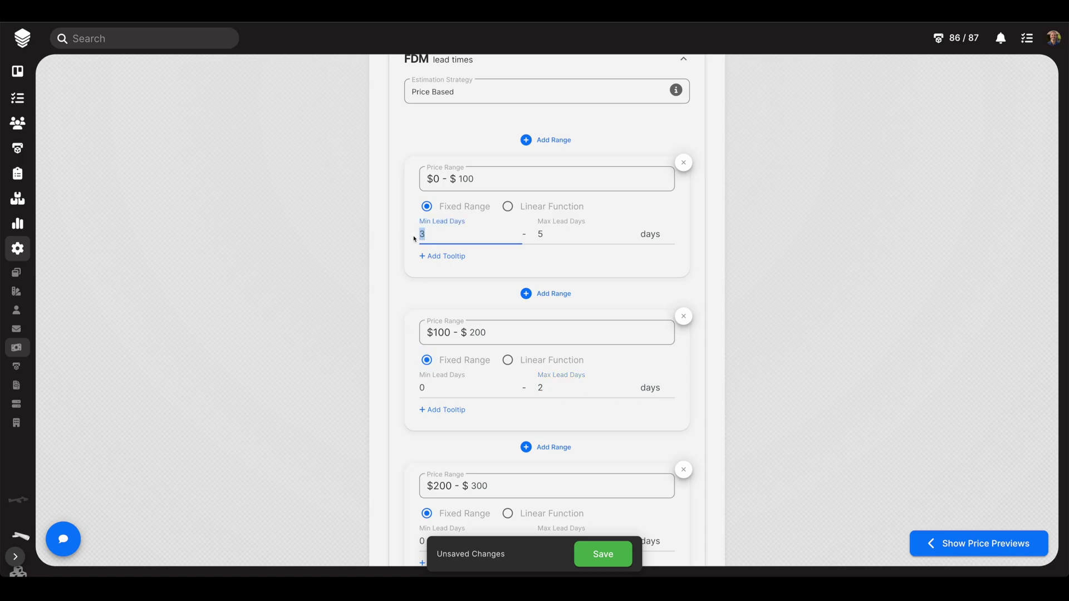
text(0)
key(Tab)
text(2)
click(328, 271)
click(508, 208)
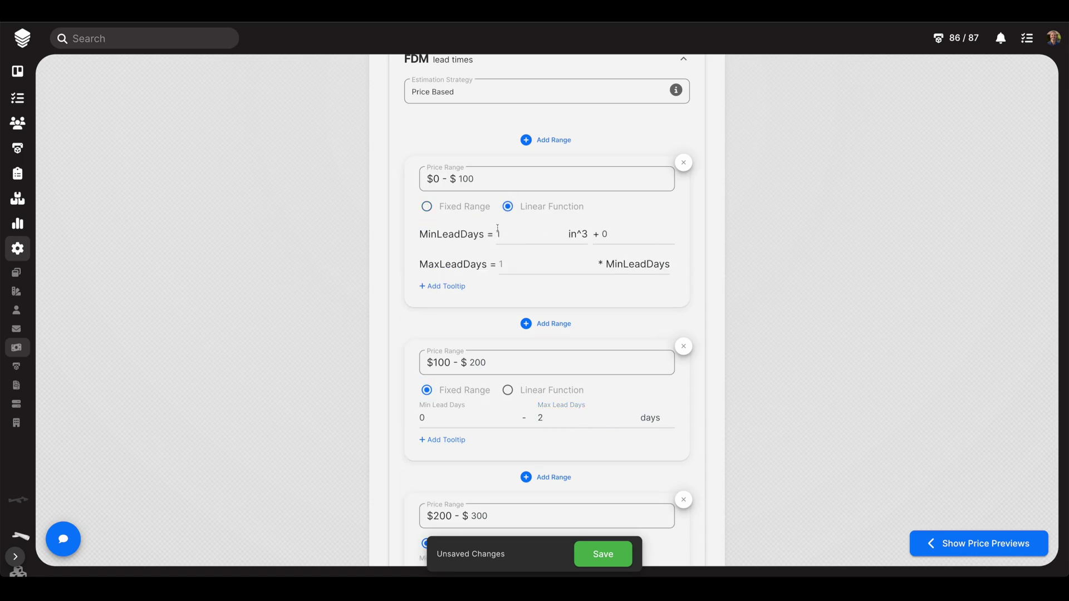
click(426, 207)
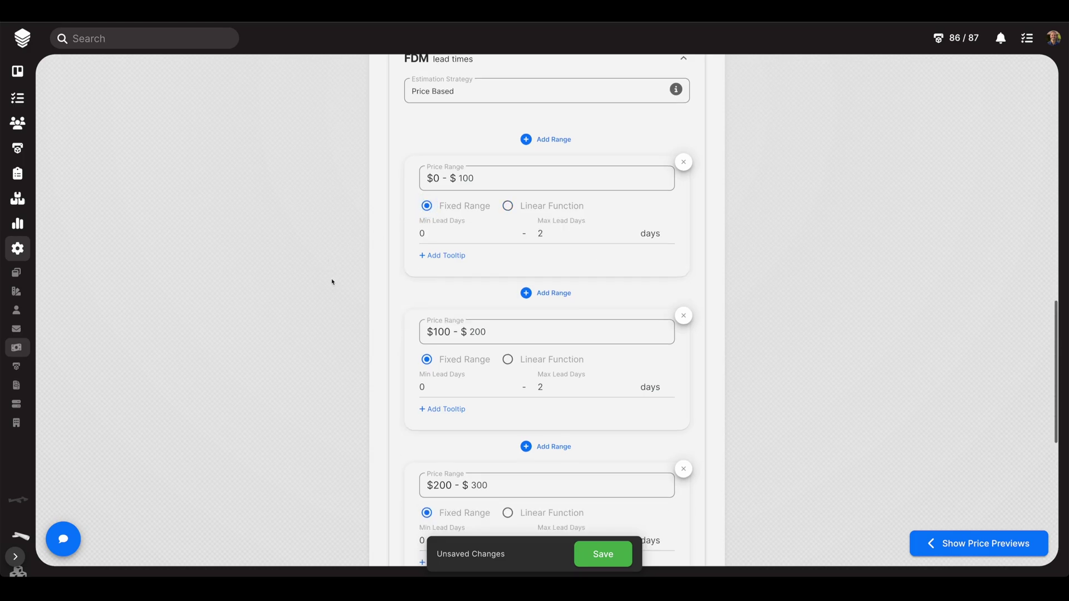
scroll(331, 279, down, 8)
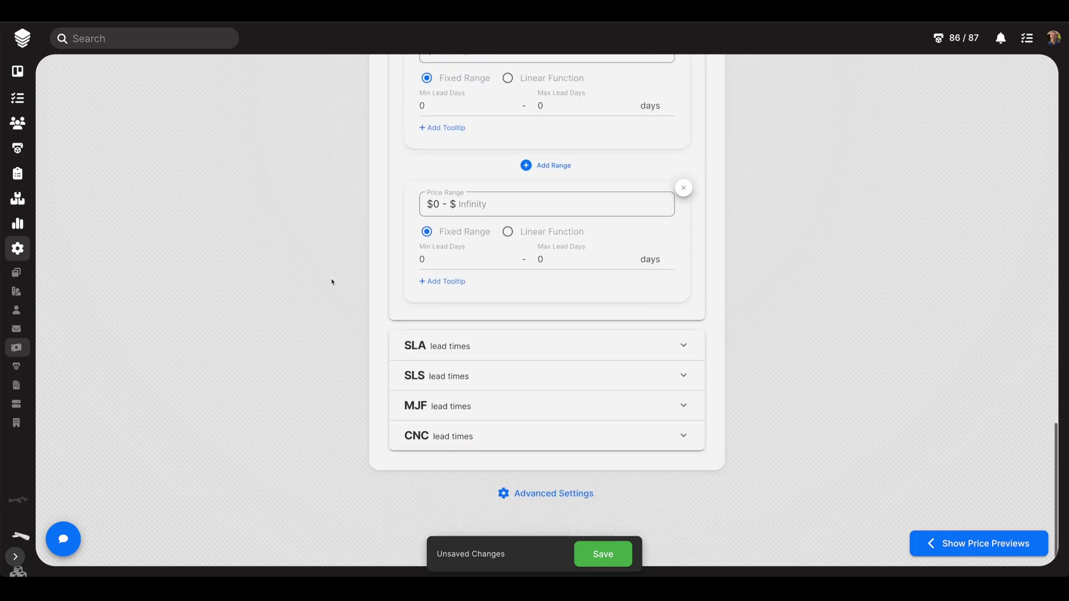
scroll(332, 282, up, 7)
scroll(331, 282, up, 5)
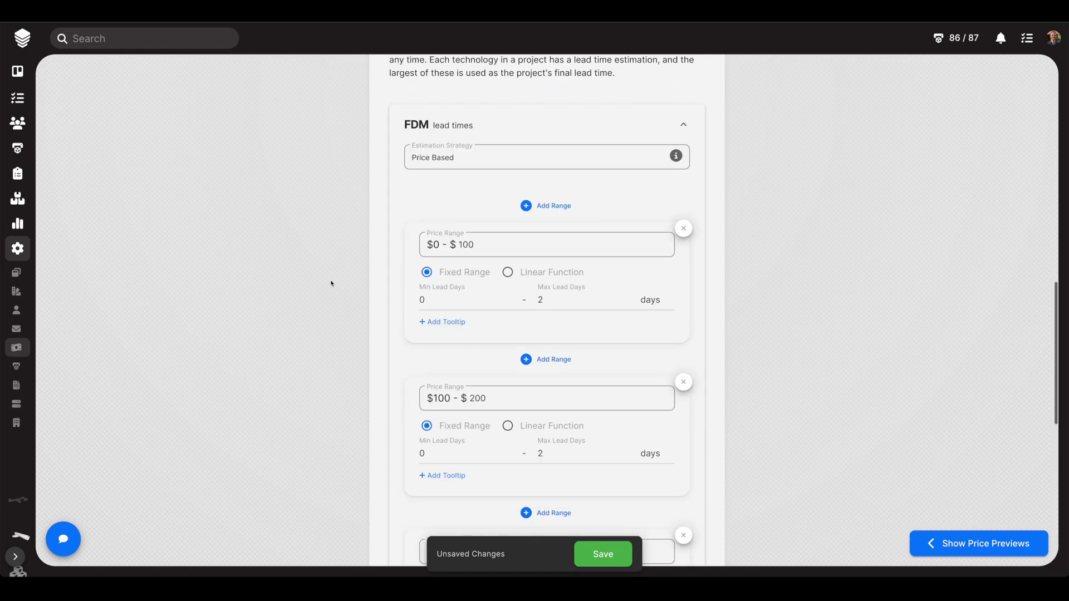
Collapse the FDM lead times so the FDM, SLA, SLS, MJF and CNC sections all appear folded.
click(684, 260)
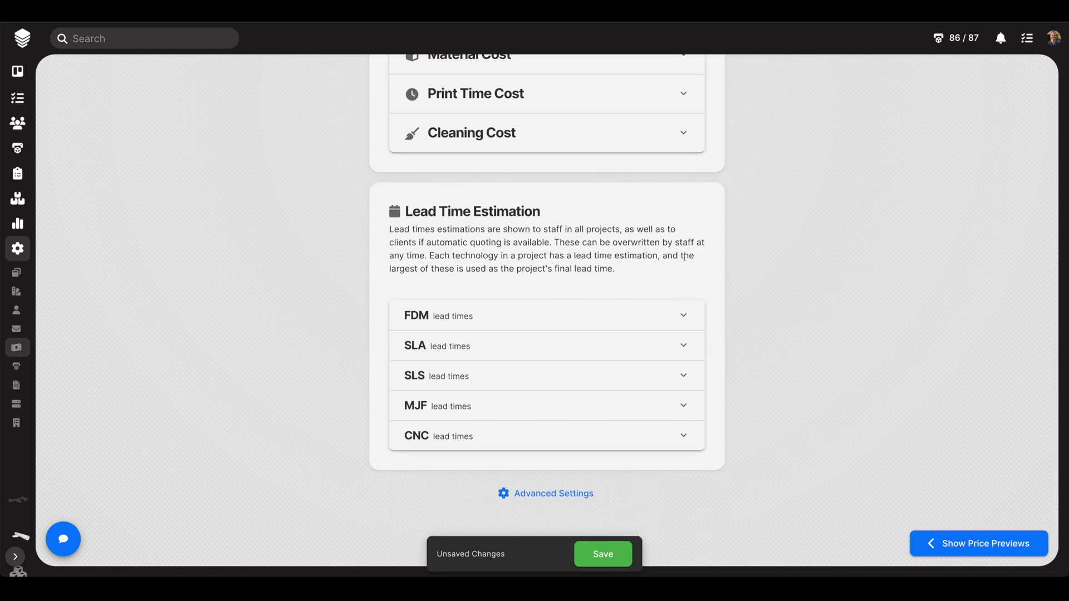